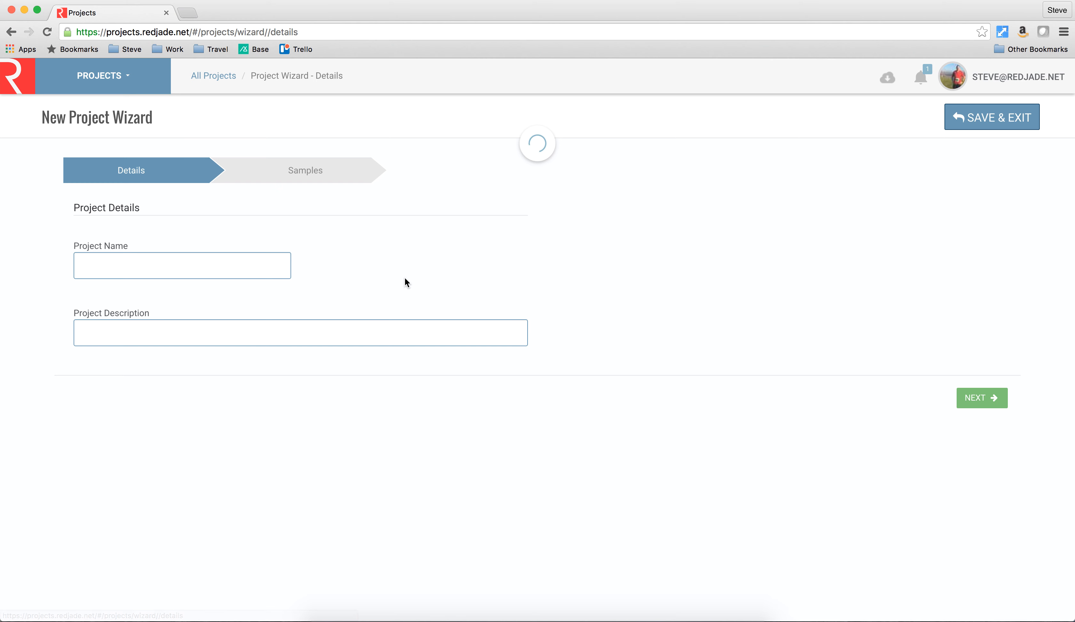
Step: Name the new project Cola Optimization, describe it as Project 123456, and continue to the samples stage
click(254, 262)
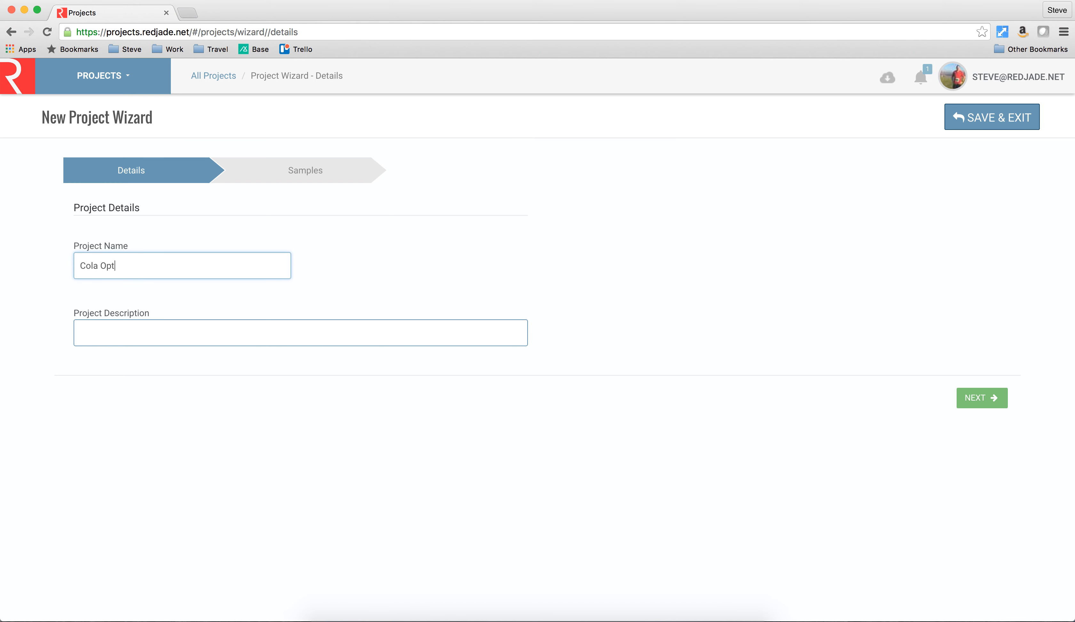
text(Cola Optimization)
key(Tab)
text(Project 123456)
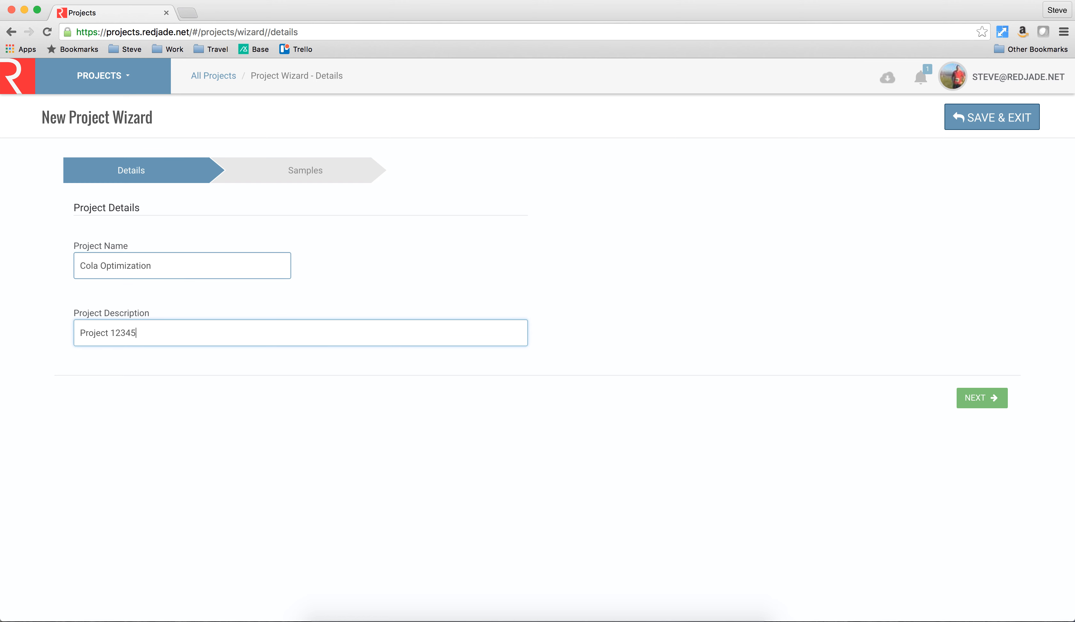
click(979, 400)
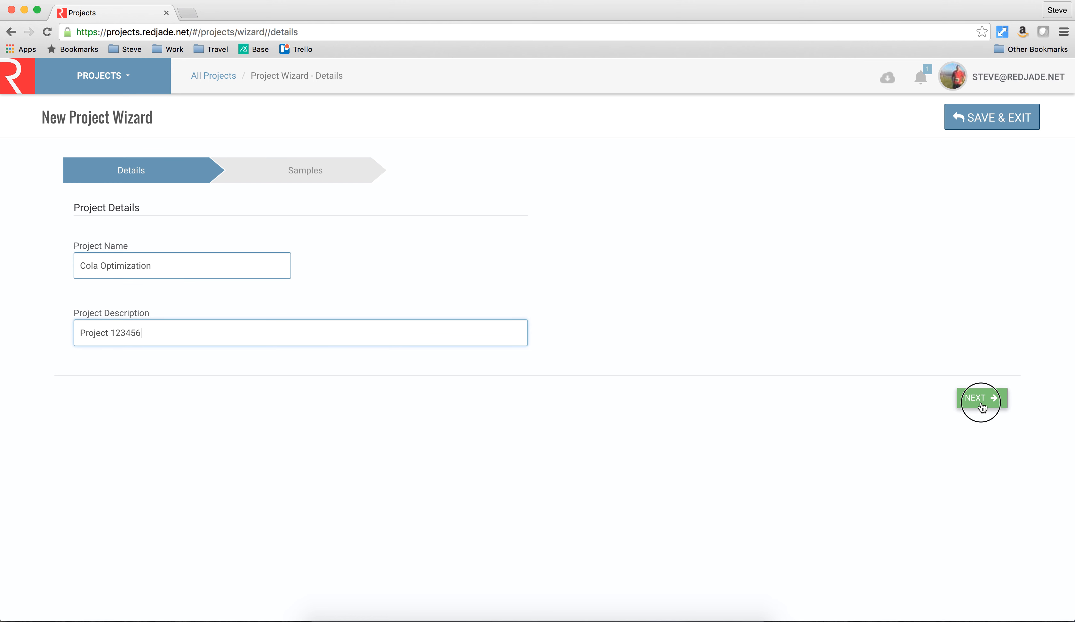
Step: Add the first project sample and correct its report name to Coke
click(223, 262)
text(Co)
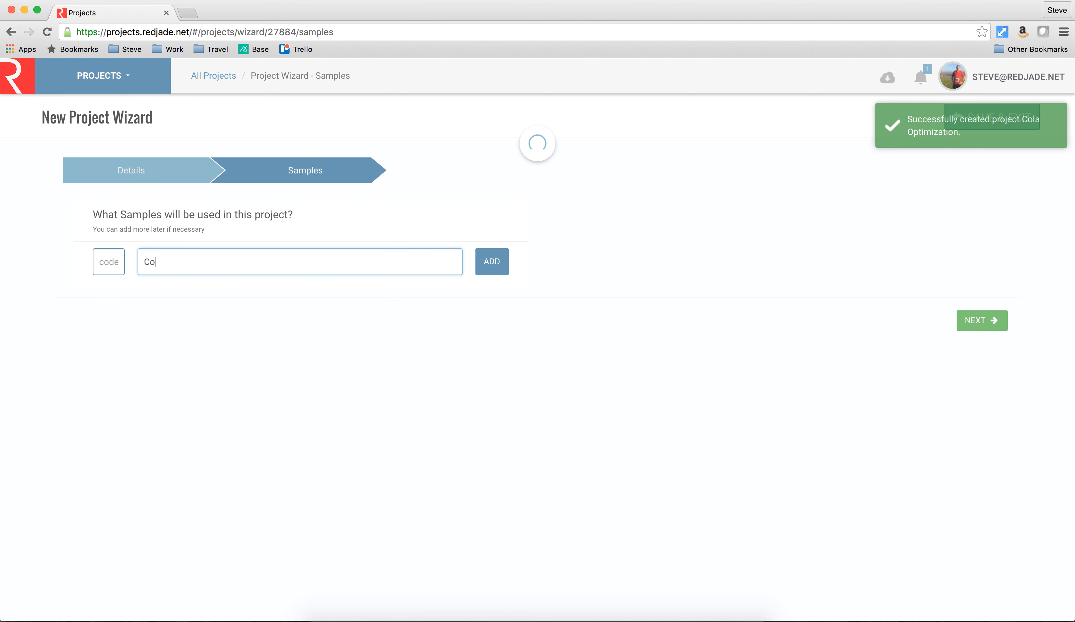
text(kePepsi)
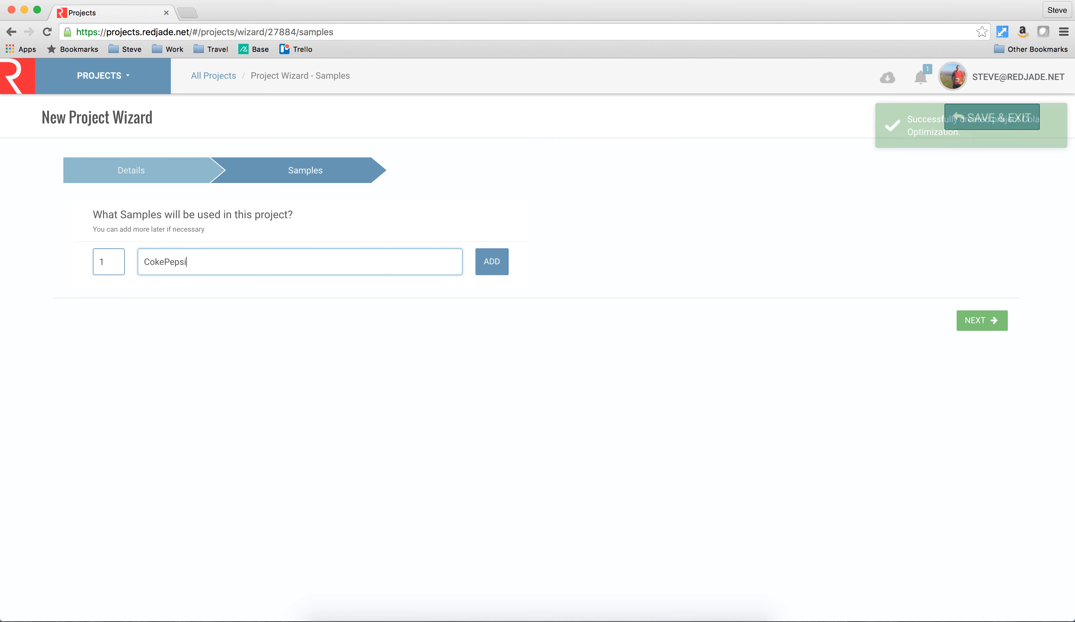
key(Return)
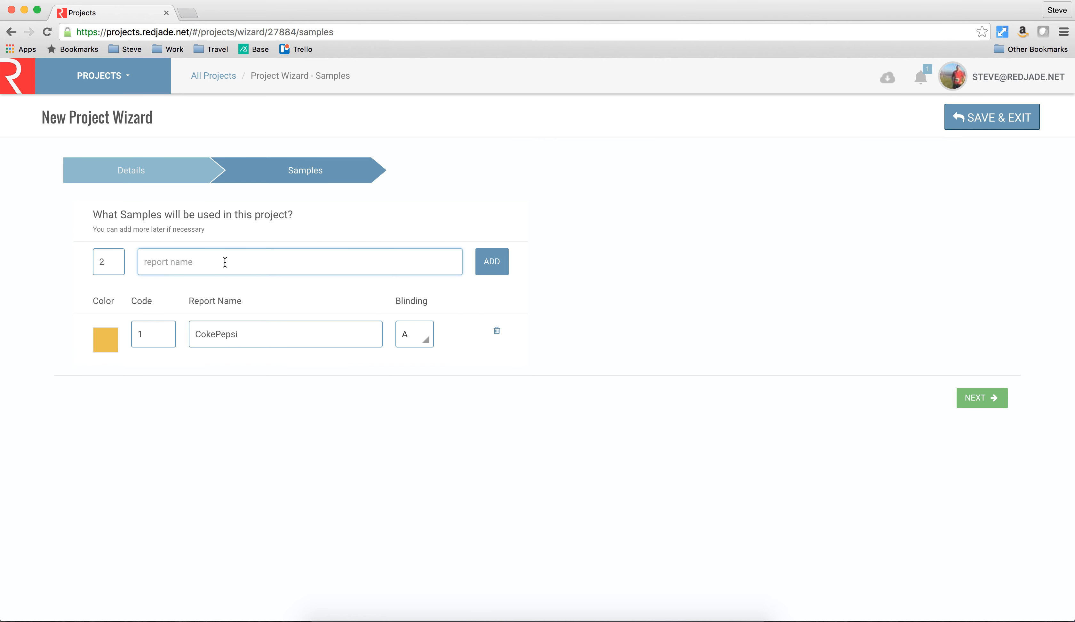
click(298, 342)
key(BackSpace)
key(BackSpace)
key(BackSpace)
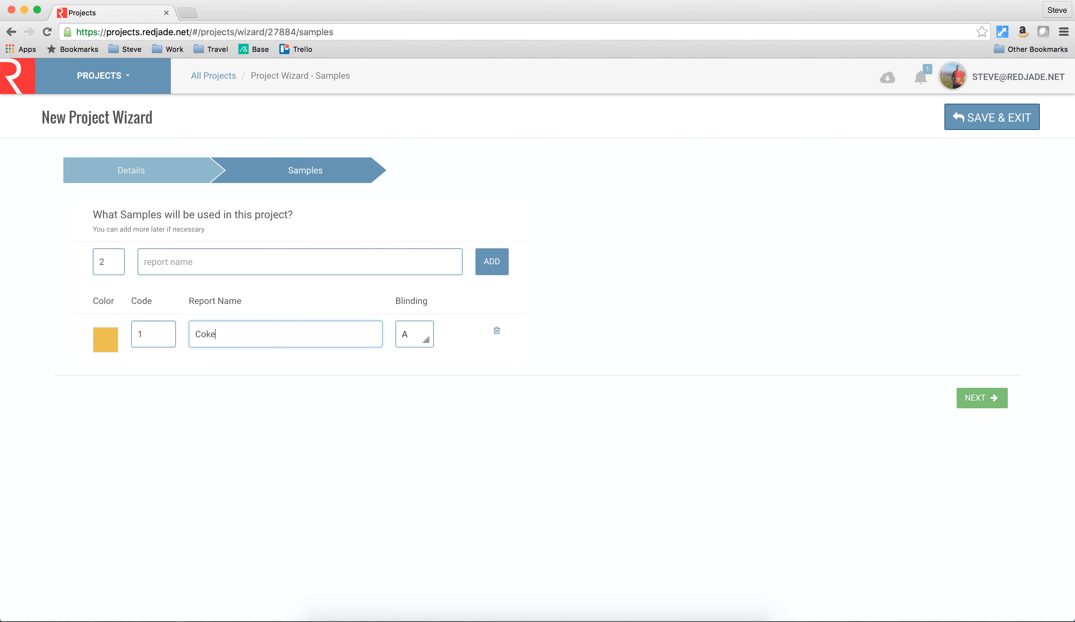
Step: Add two more samples with the report names Pepsi and RC Cola
click(232, 251)
text(Pepsi)
key(Return)
text(RC Cola)
key(Return)
Step: Add the samples Variant I, Variant II and Variant III, and finish the project setup
text(Variant)
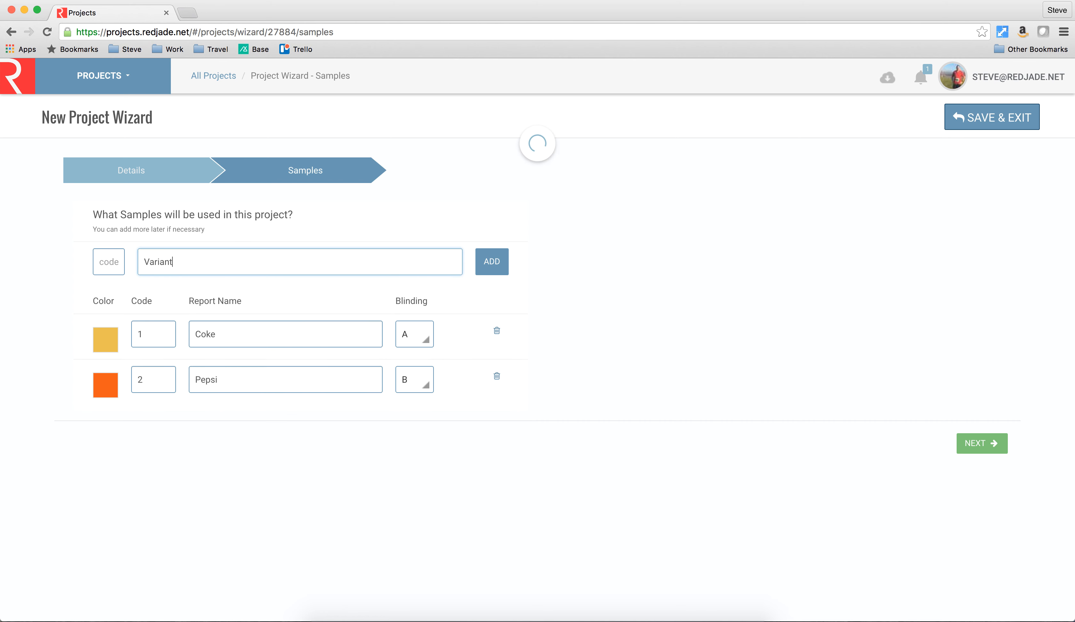
text( E)
key(Return)
text(Var)
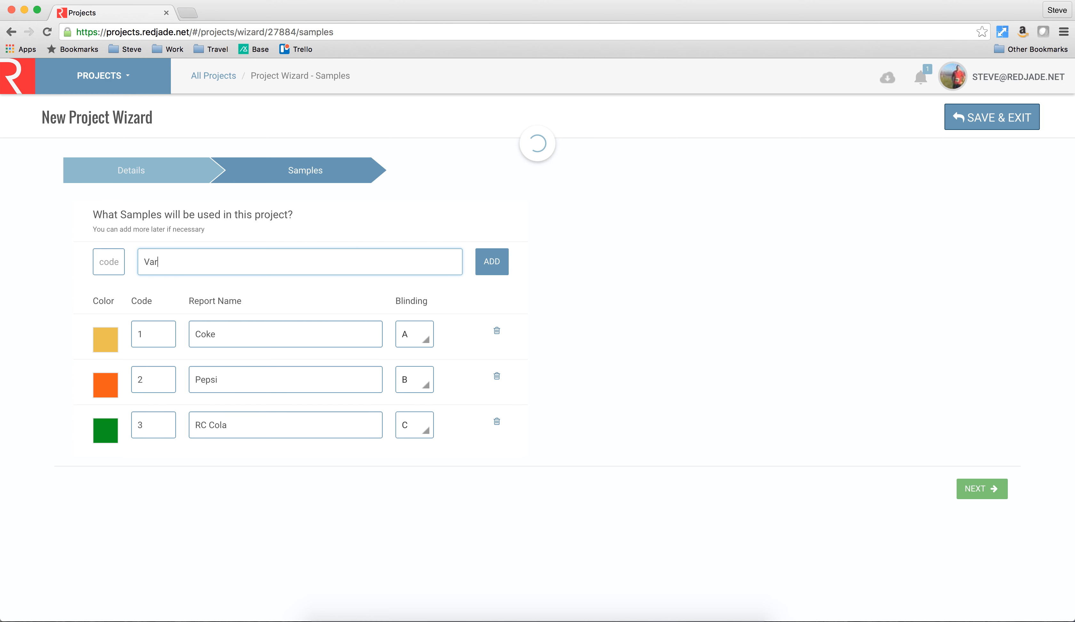
text(iant I)
key(Return)
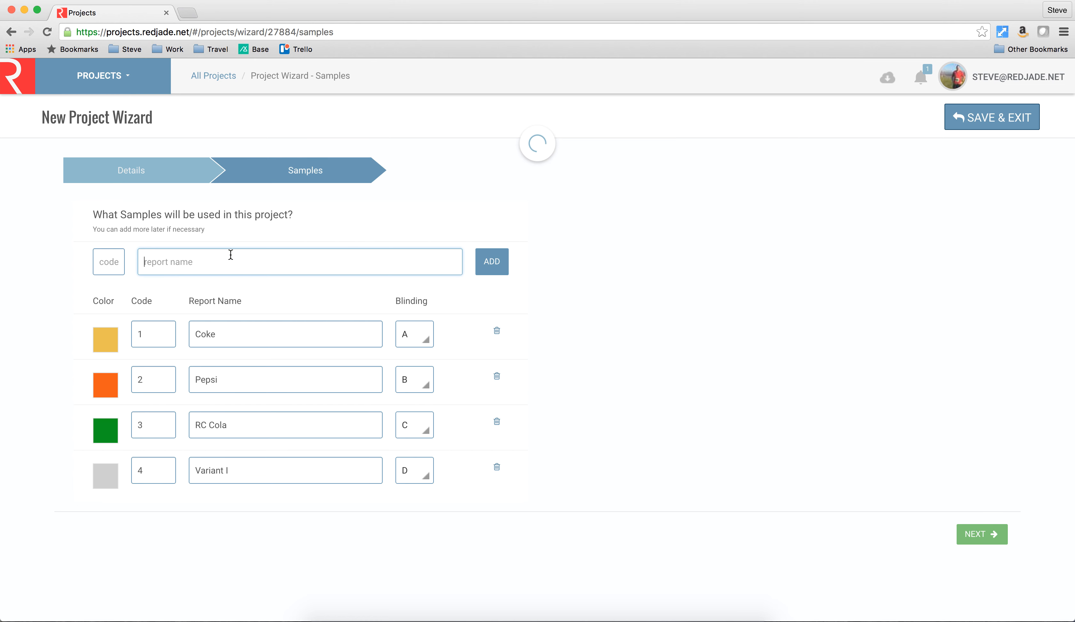
text(Variant III)
click(477, 266)
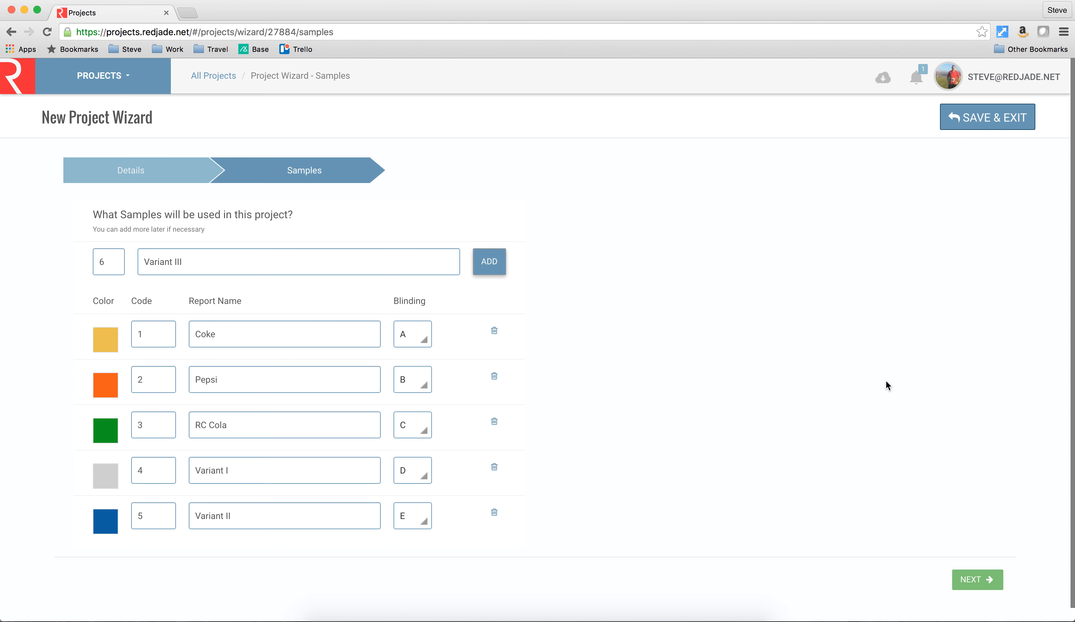
click(500, 268)
scroll(960, 556, down, 2)
click(969, 574)
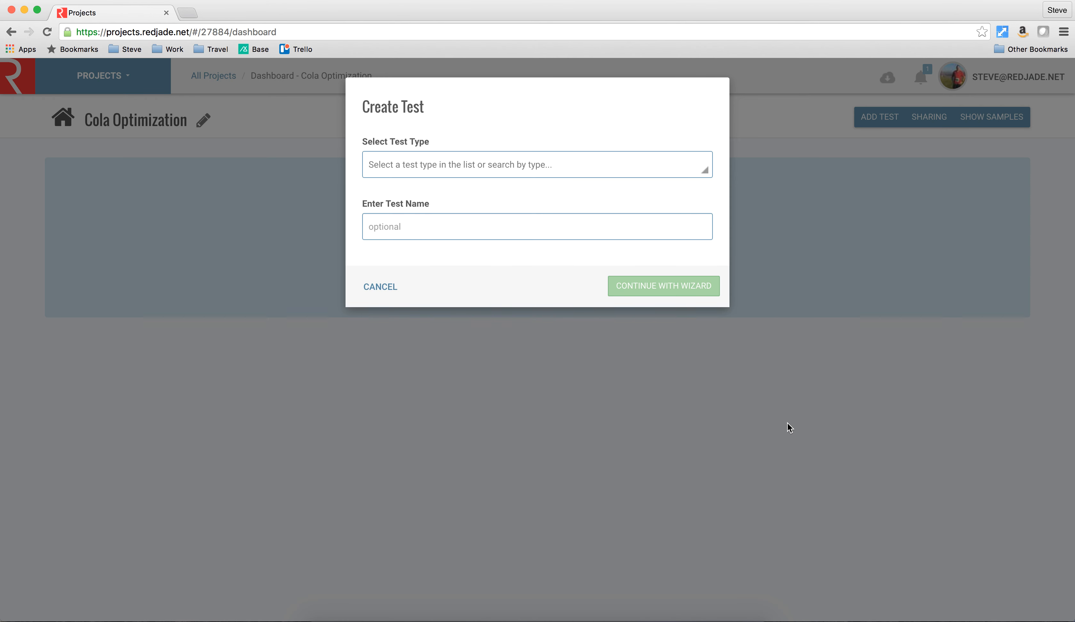
Step: Create an Acceptance test named Round I and continue to its setup wizard
click(552, 165)
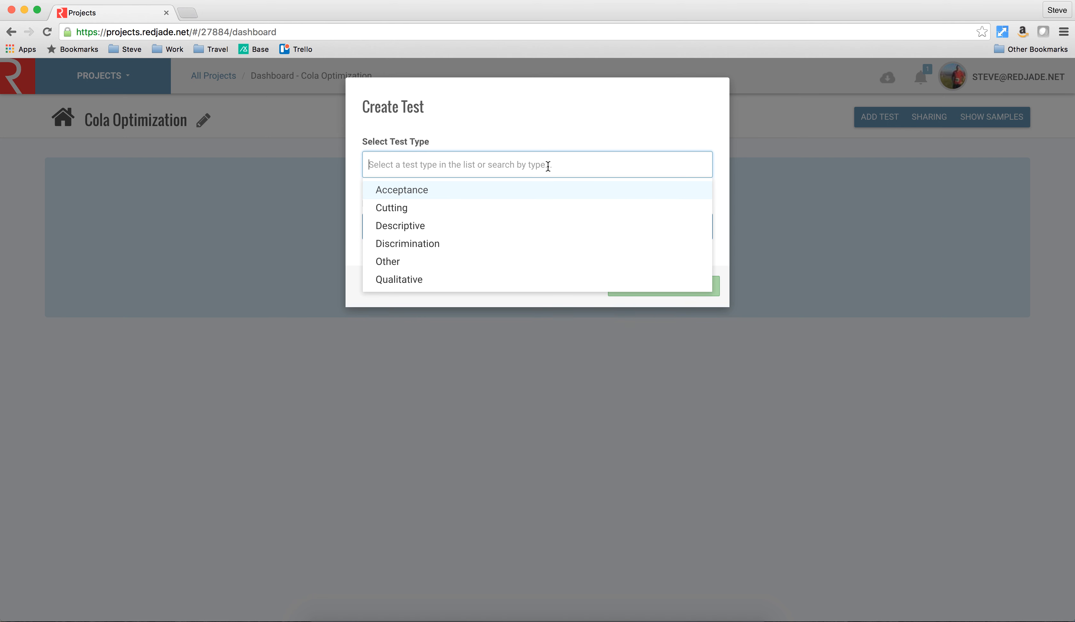
click(532, 193)
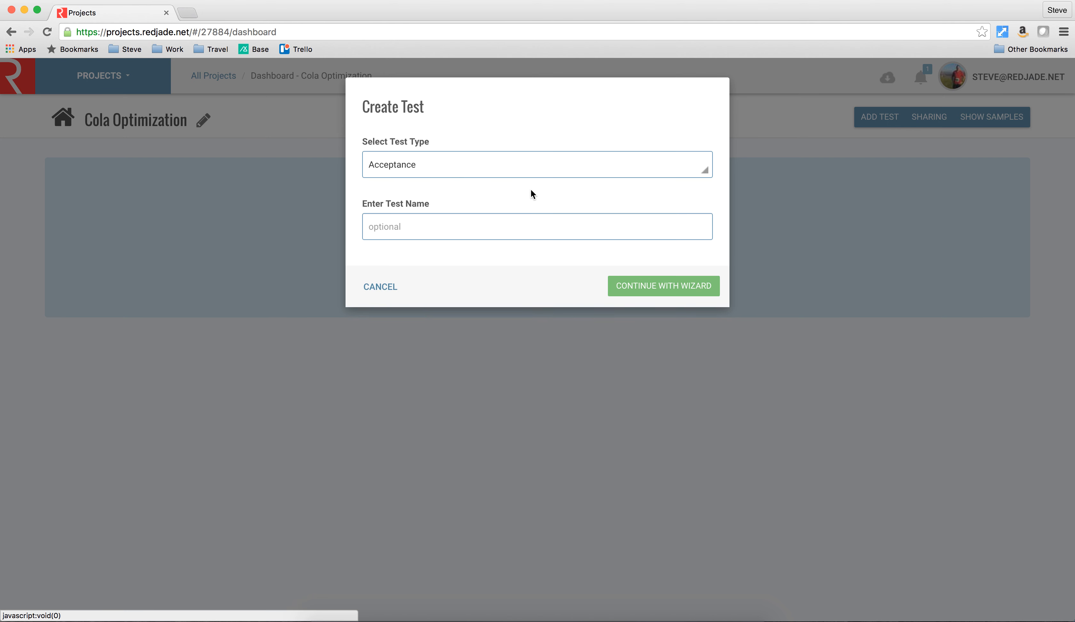
click(516, 230)
text(Round I)
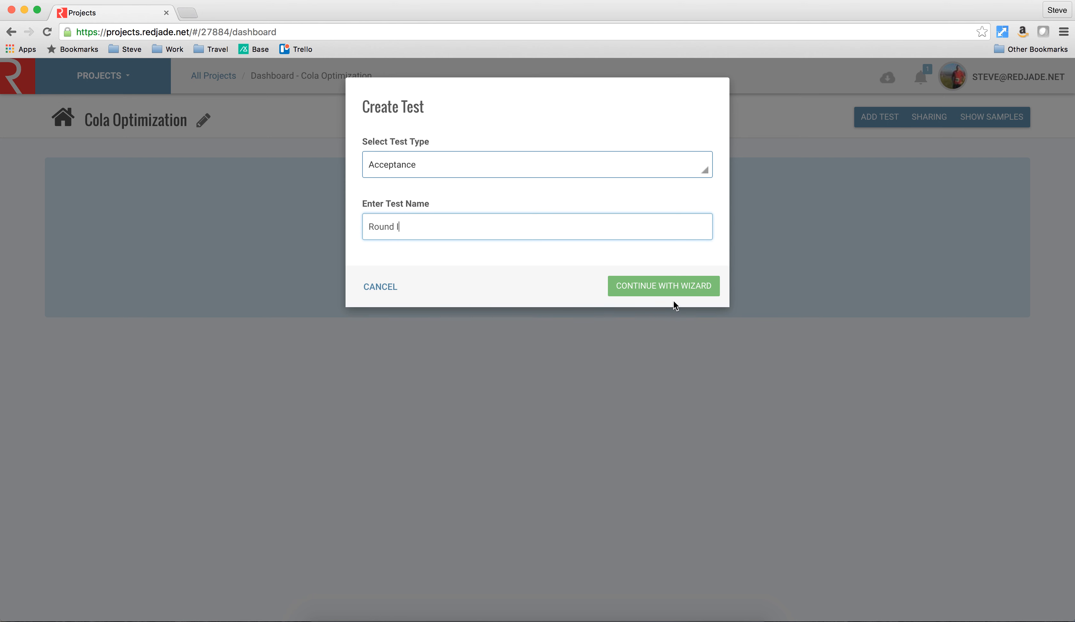
click(677, 289)
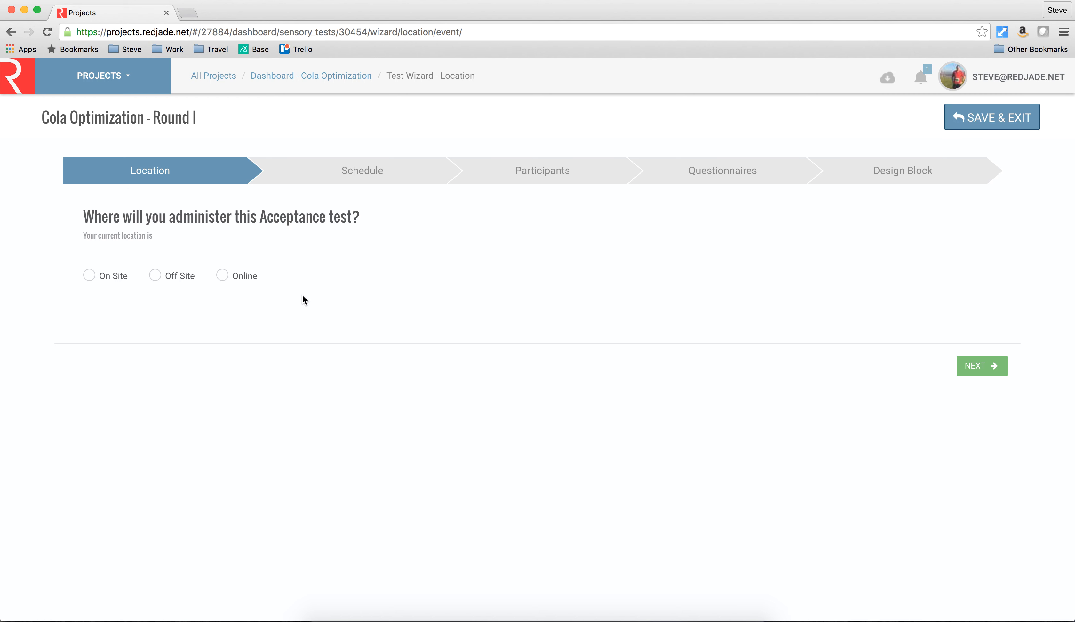
Step: Set the test location to On Site at the San Francisco Site with Self Check-in, and continue to scheduling
click(104, 277)
click(130, 320)
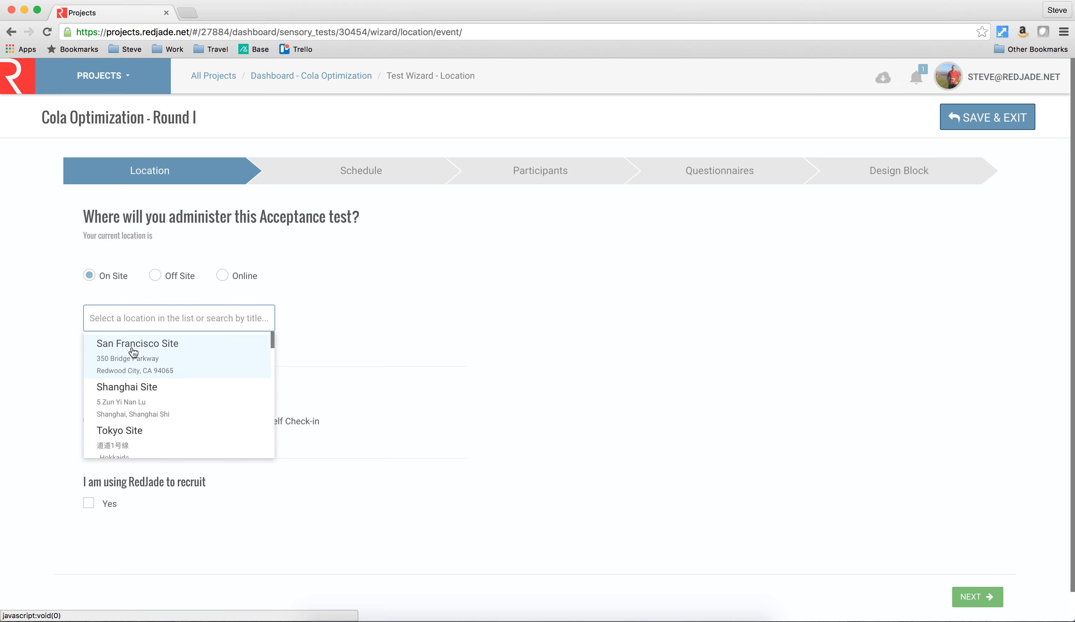
click(133, 351)
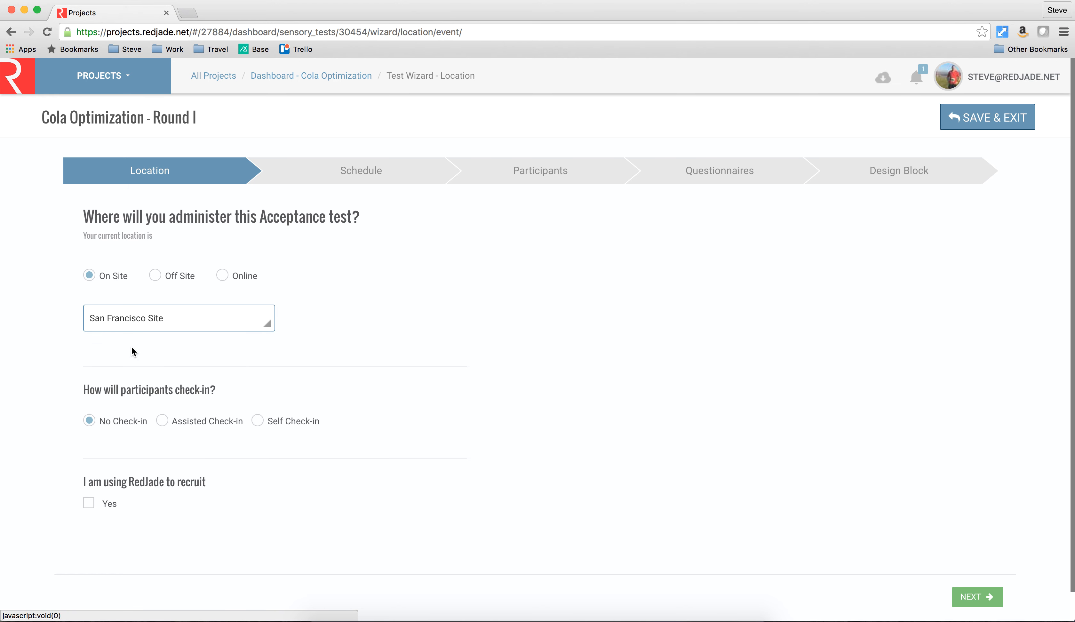
click(290, 424)
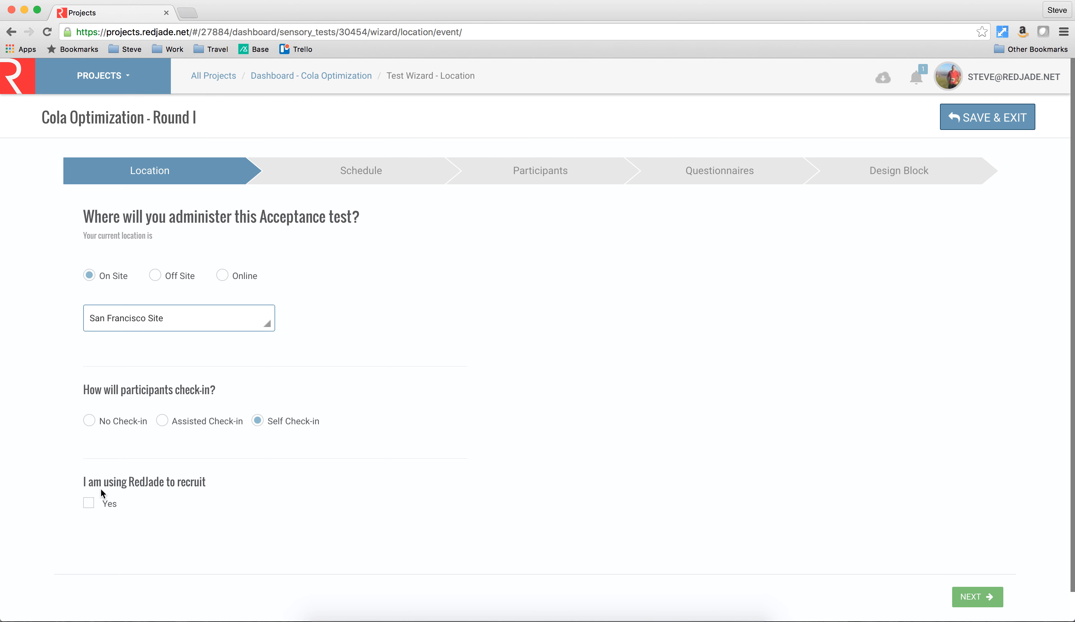
click(984, 603)
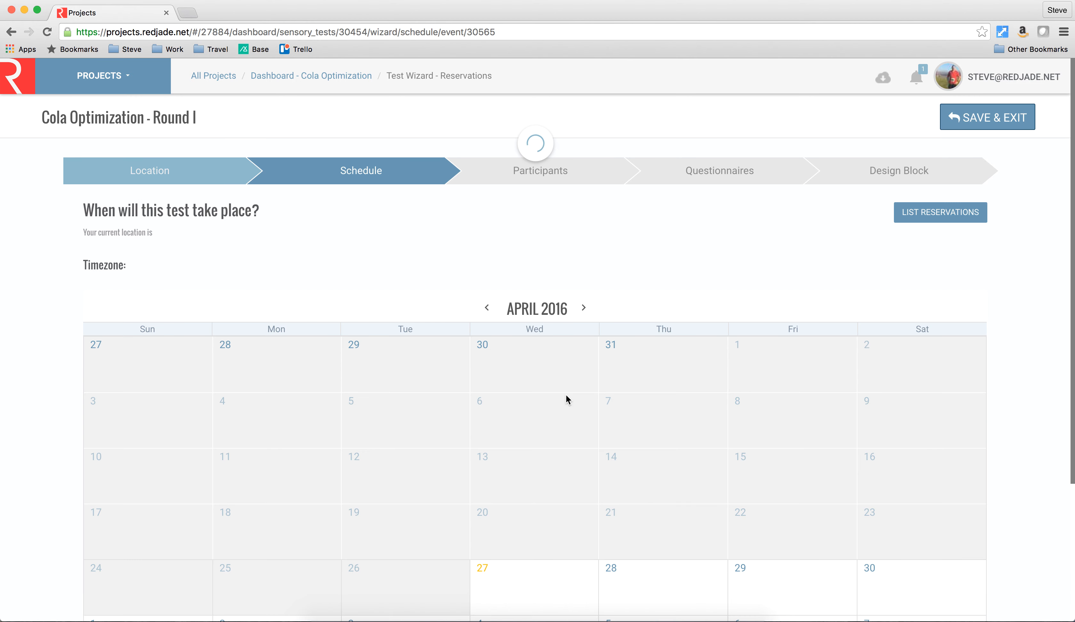
Step: Start a reservation on April 27, 2016 and assign the rooms Booth Area 1 and Booth Area 2
scroll(566, 394, down, 1)
scroll(566, 399, down, 1)
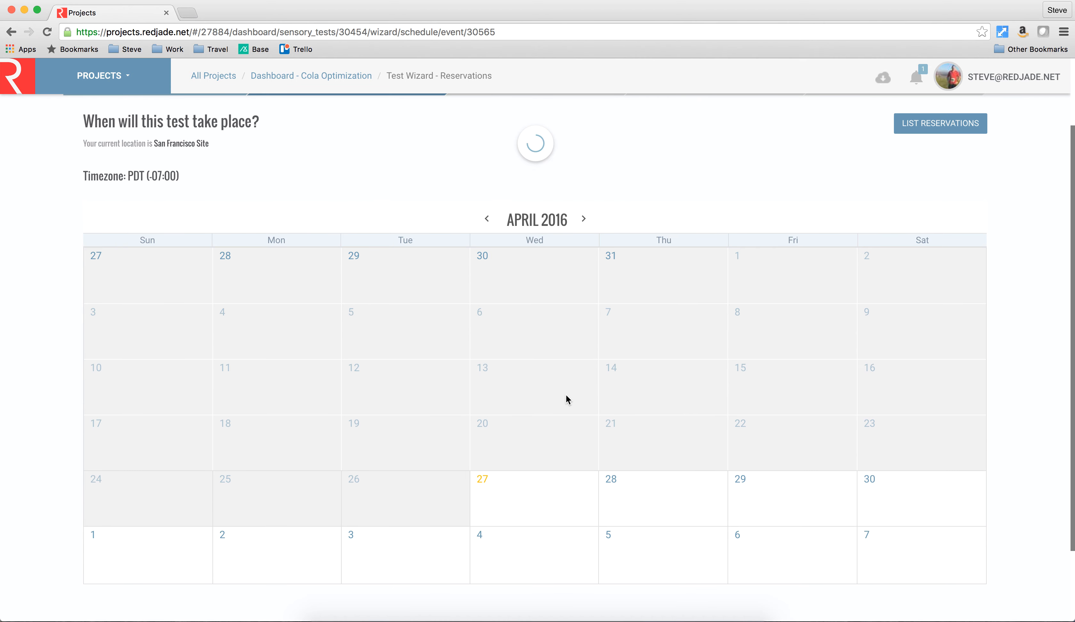
click(549, 490)
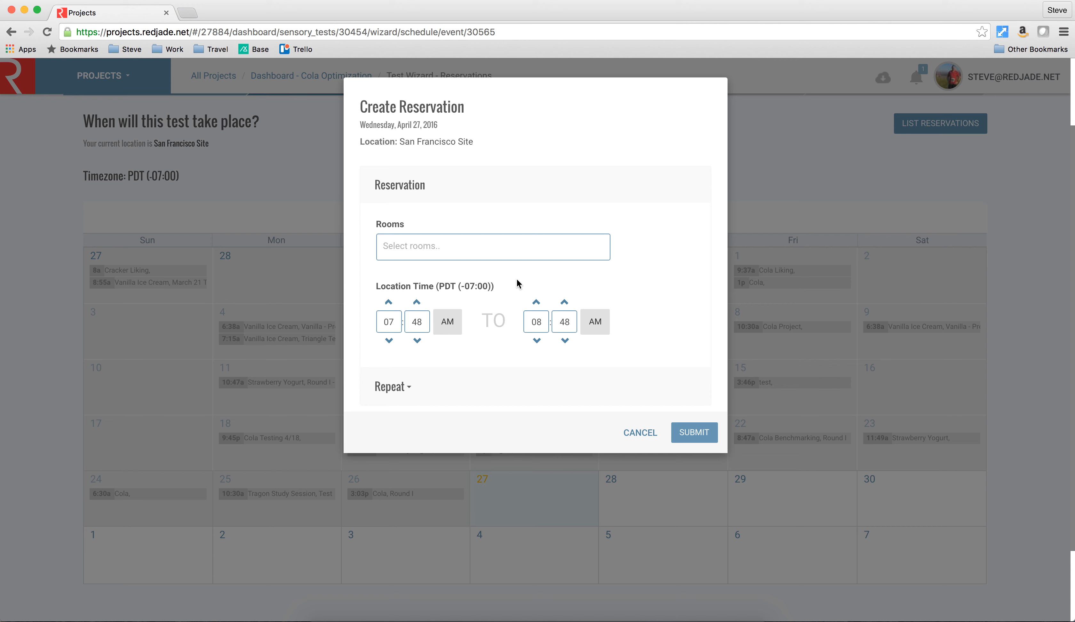
click(469, 255)
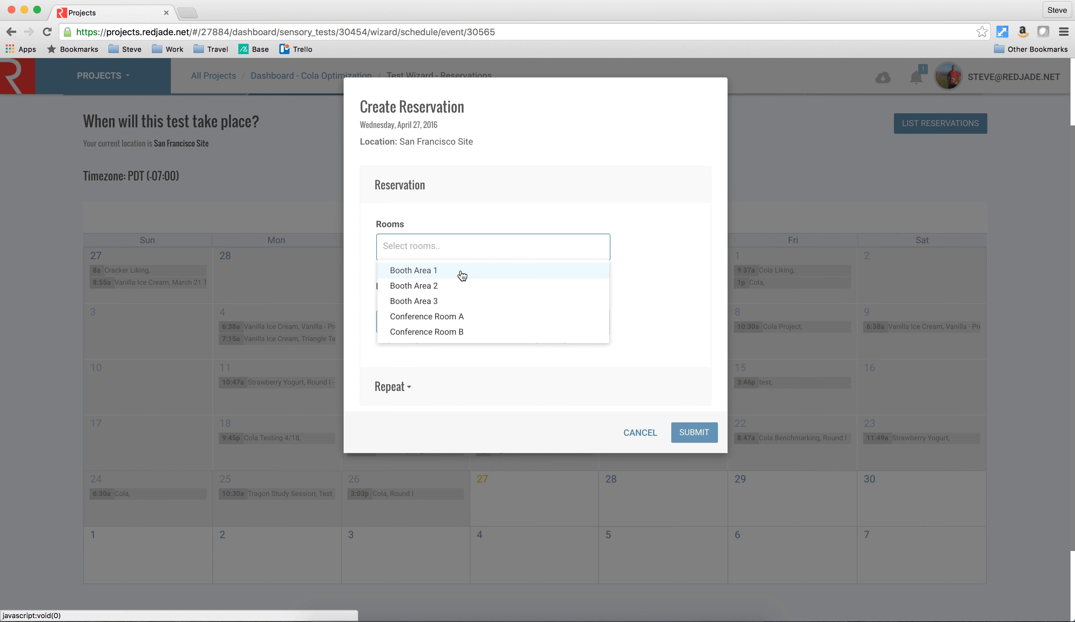
click(461, 271)
click(482, 247)
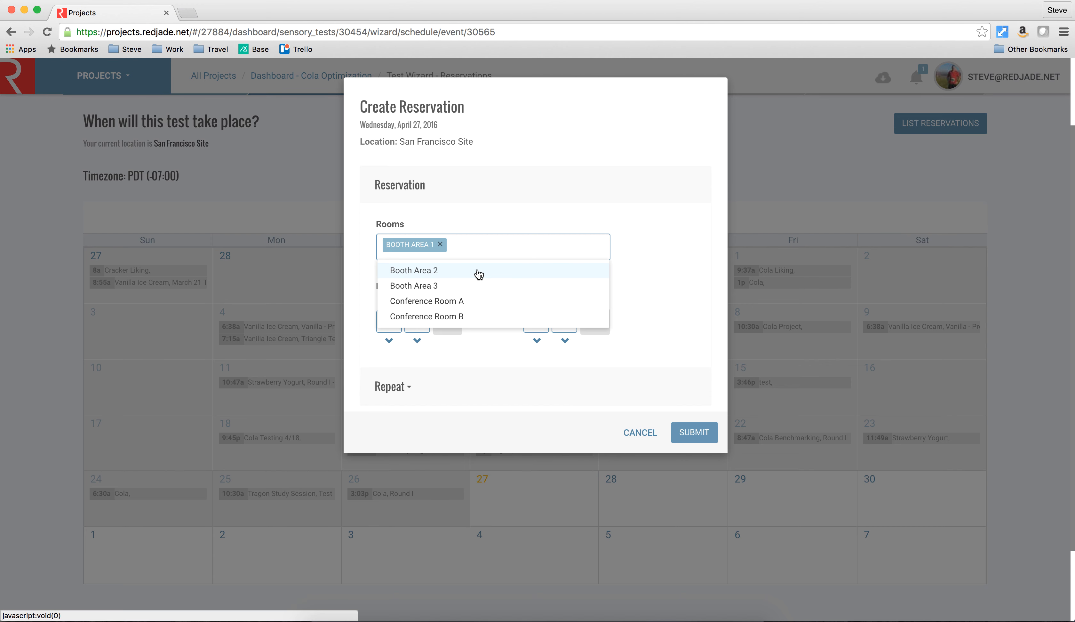
click(478, 271)
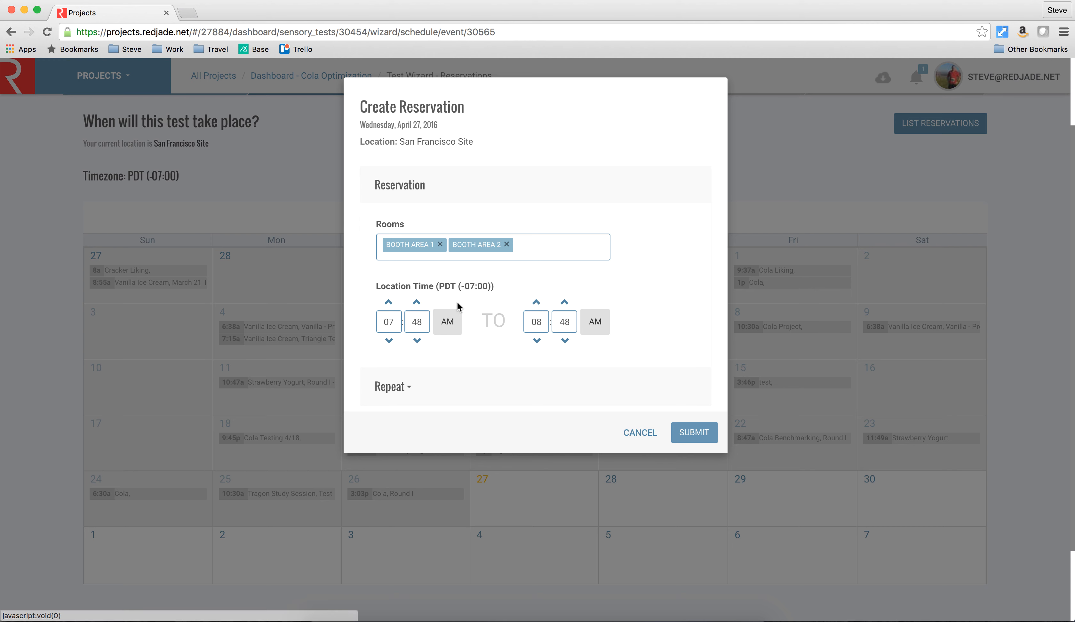
Step: Set the reservation time from 10:00 AM to 08:00 PM, submit it, and continue to the participants stage
drag(395, 321, 360, 319)
text(10)
key(Tab)
text(00)
key(Tab)
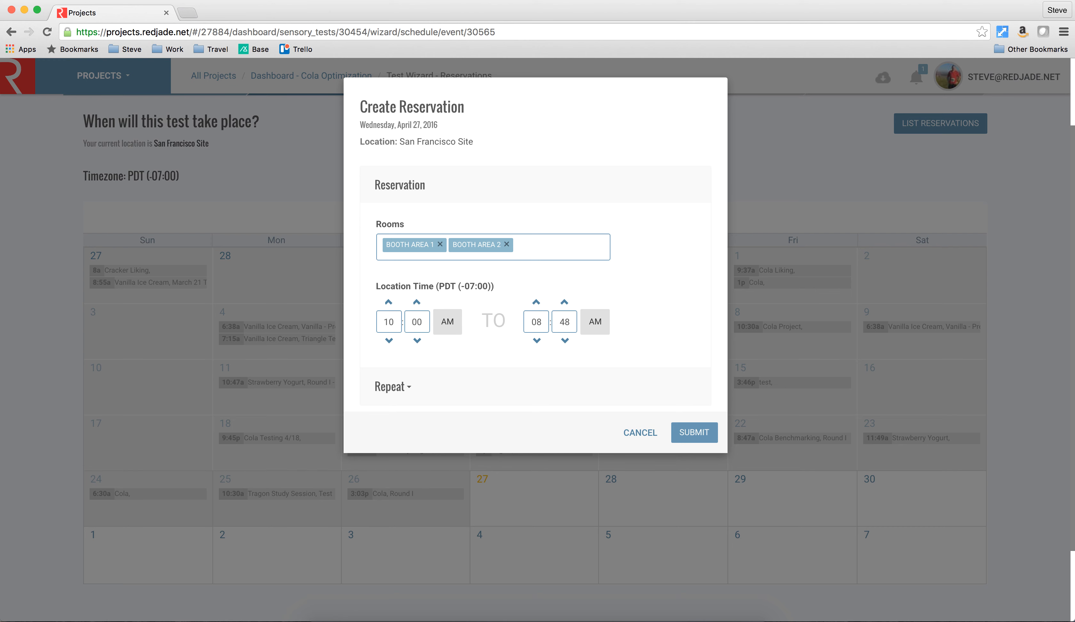
click(571, 319)
double_click(571, 320)
text(0)
click(600, 325)
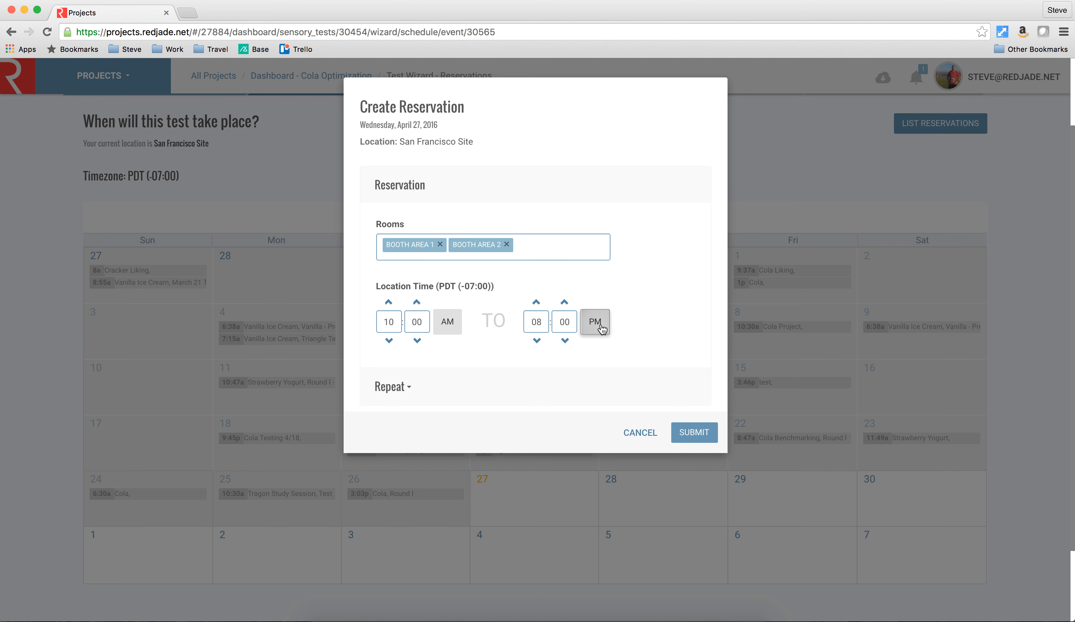
click(692, 430)
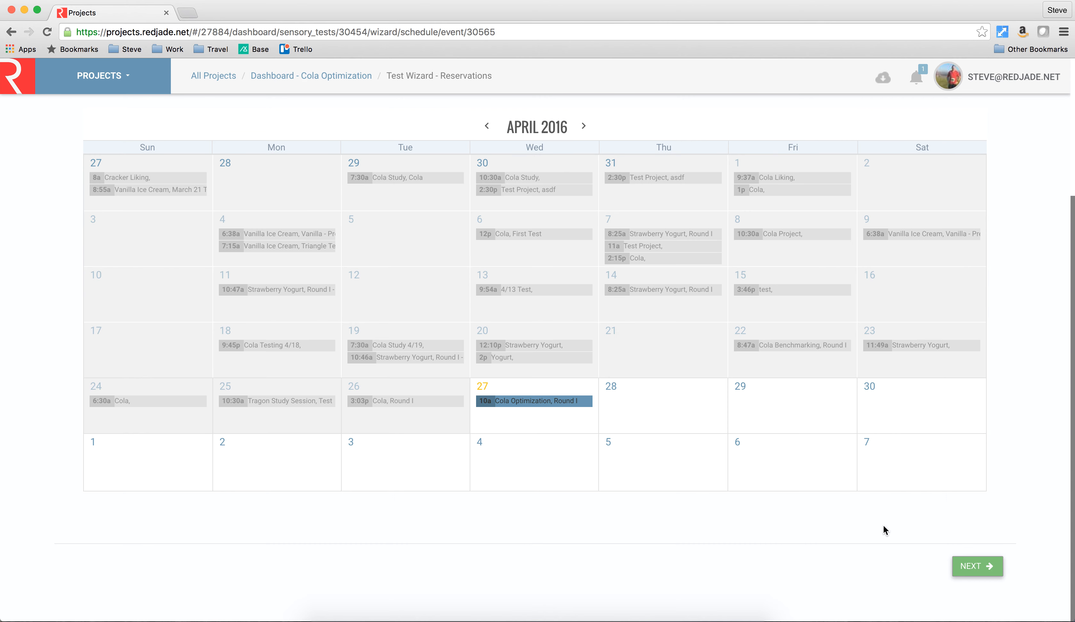
click(978, 566)
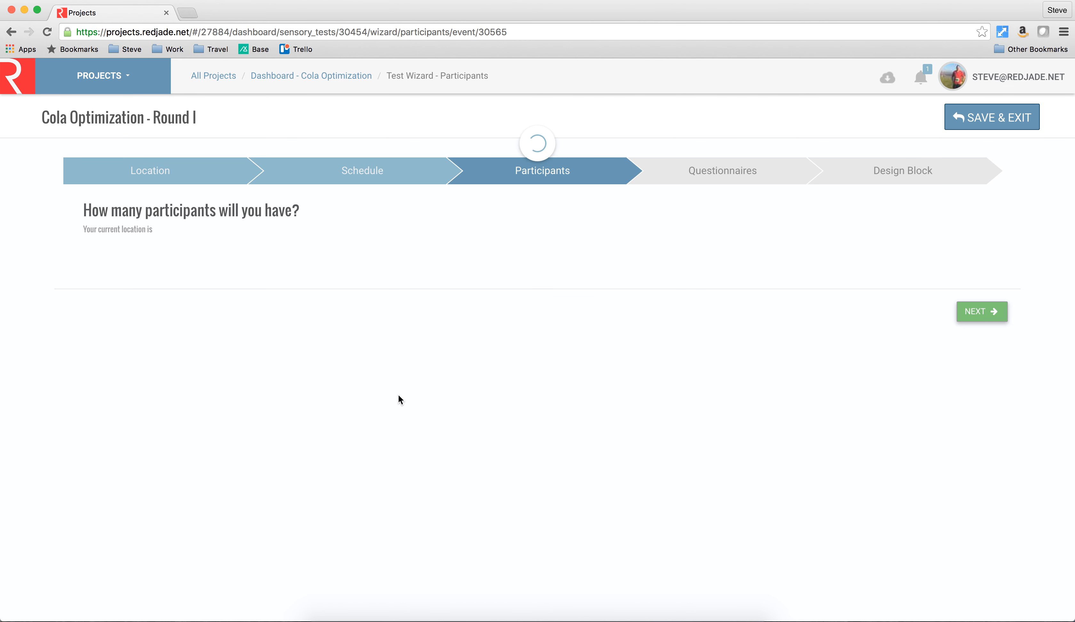
Step: Set the number of participants to 120 and continue to the questionnaires stage
click(128, 341)
text(120)
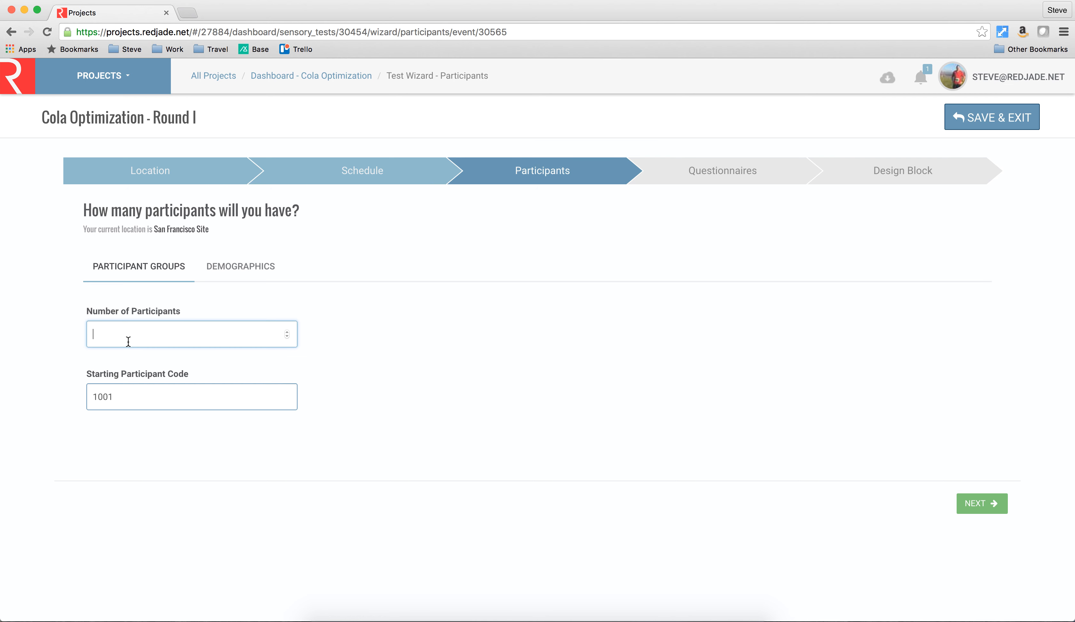
click(984, 505)
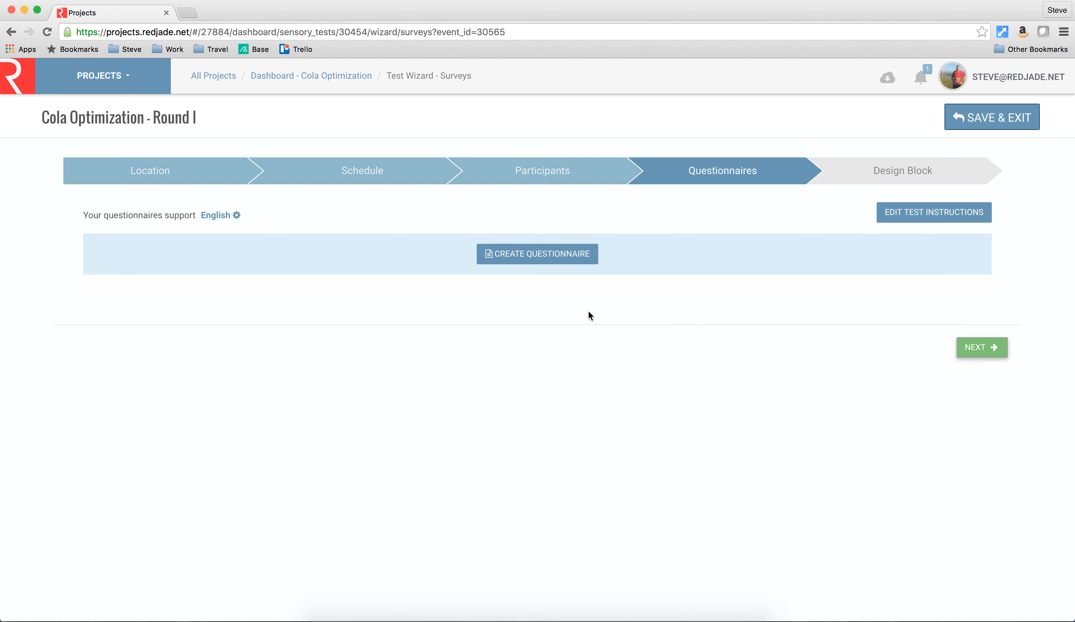
Step: Create a questionnaire titled Cola Questionnaire of type With Sample(s) and assign all the samples to it
click(528, 256)
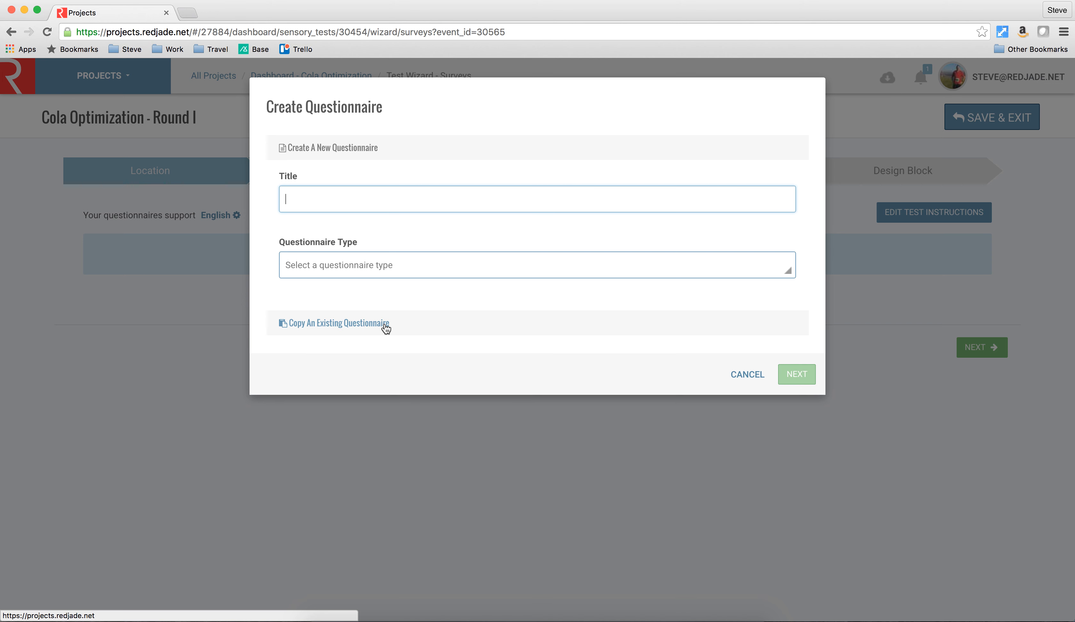
text(Cola Q)
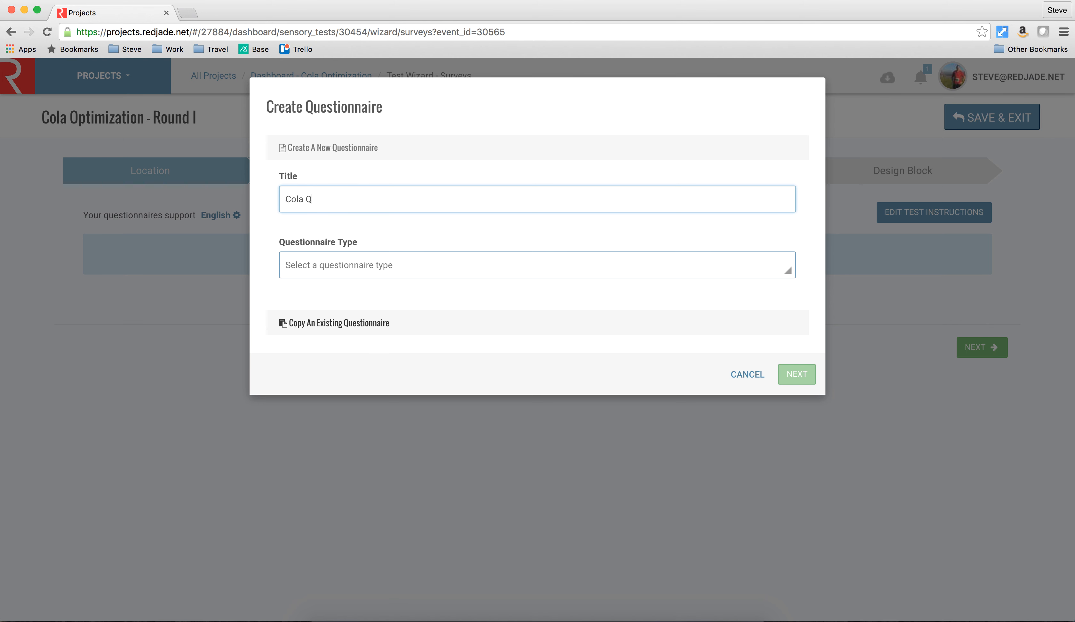
text(uestionnaire)
click(373, 265)
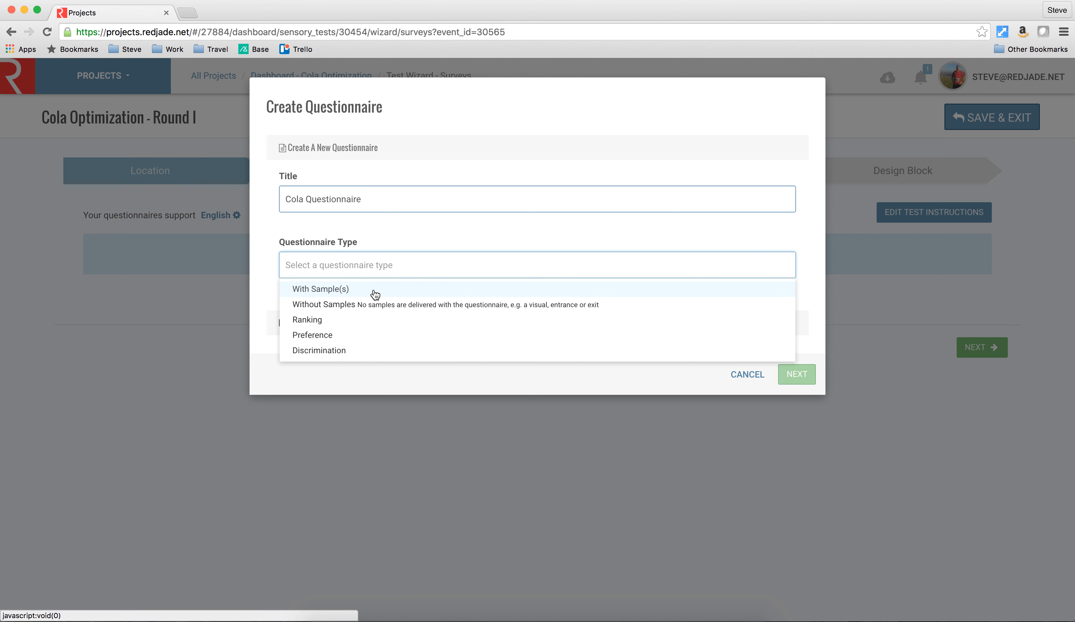
click(375, 292)
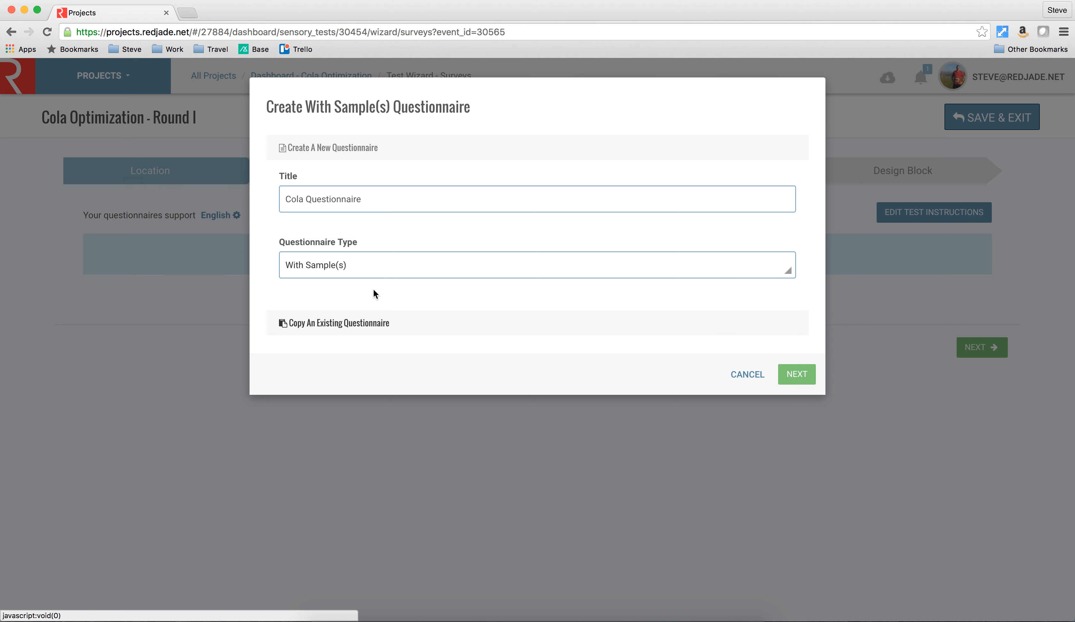
click(801, 375)
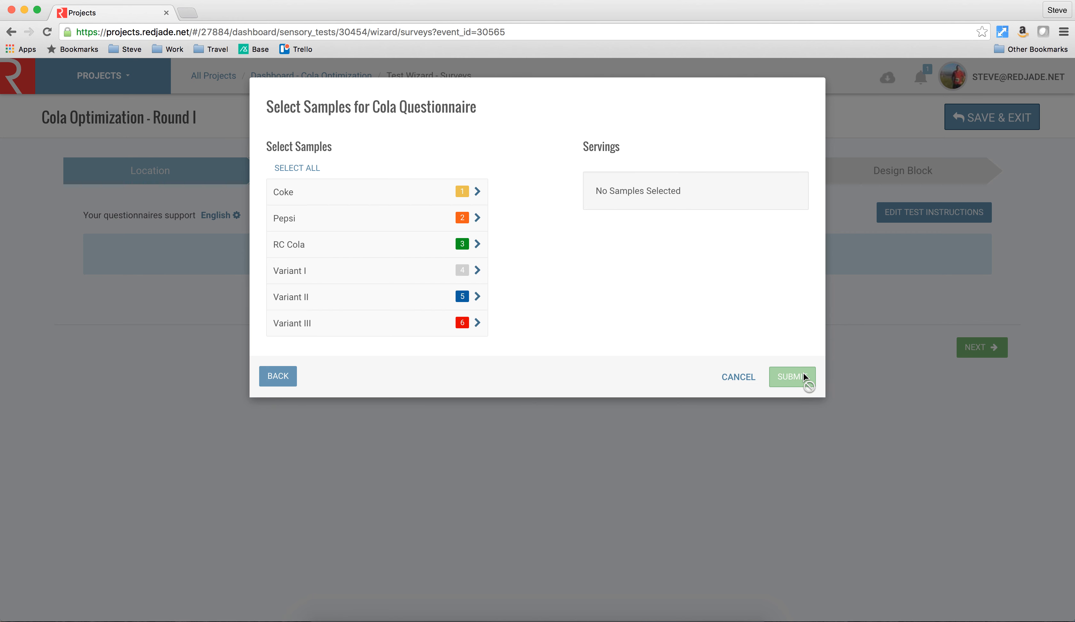
click(291, 170)
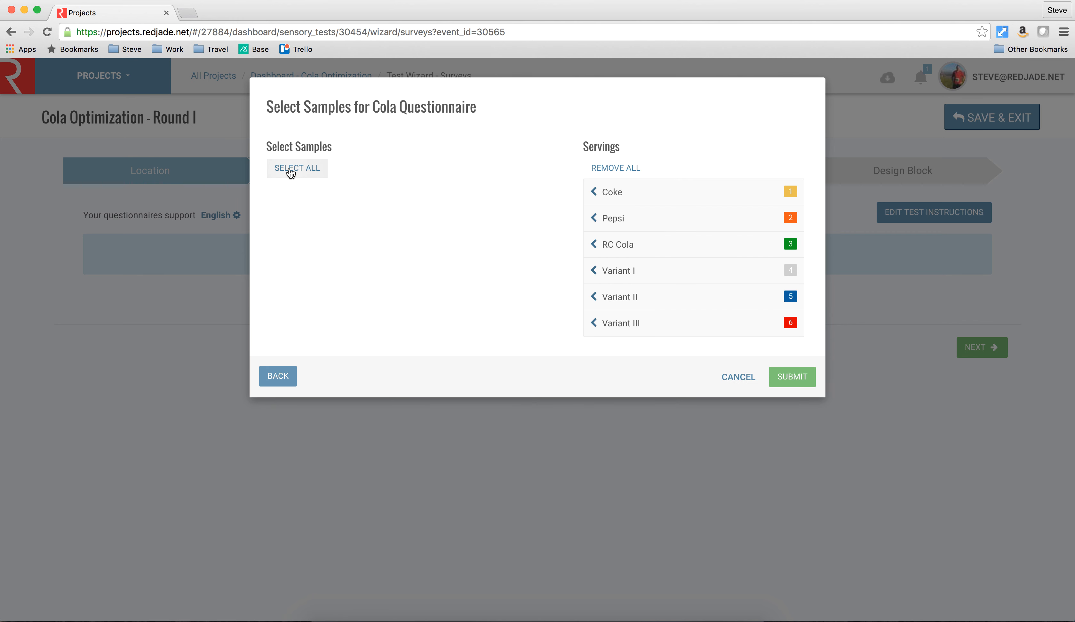
click(792, 380)
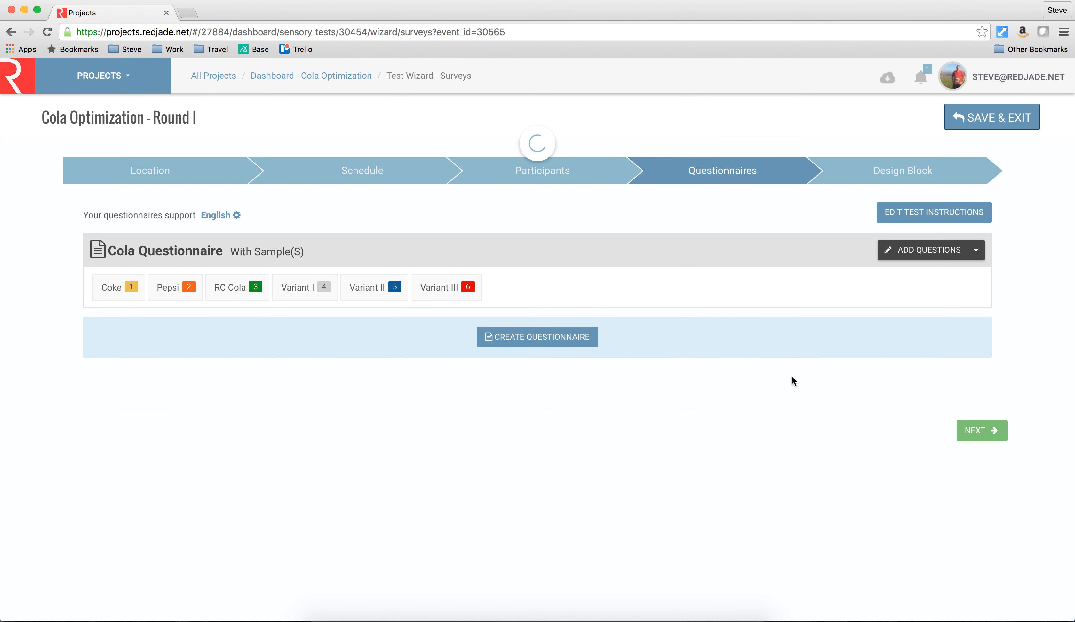
Step: Start adding questions to Cola Questionnaire and insert the Overall Opinion question from the shared library's 9-PT Hedonics
click(909, 251)
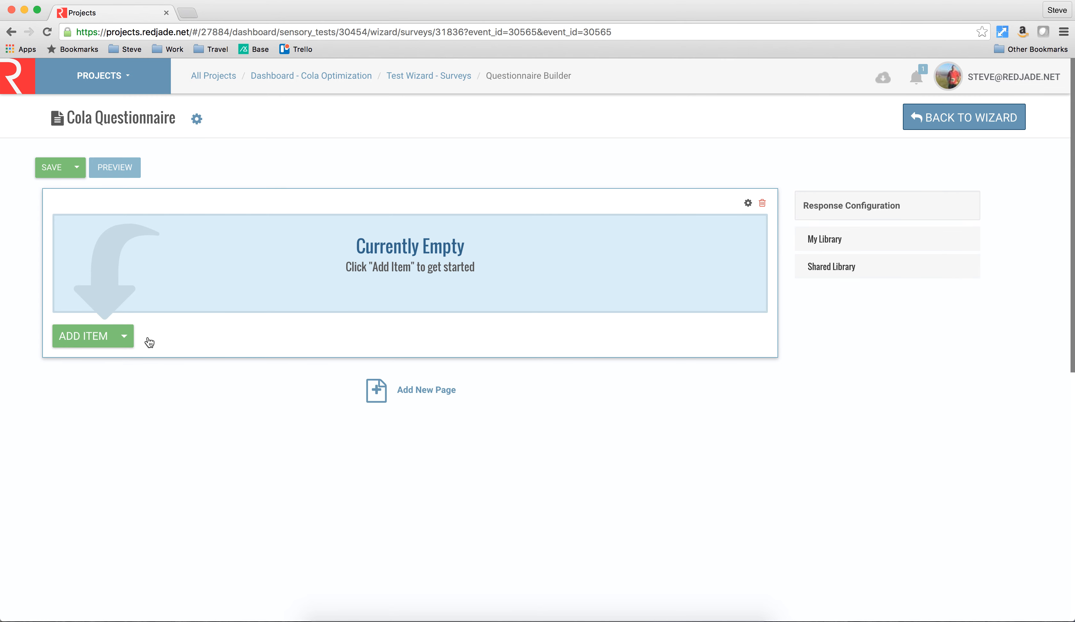
click(124, 336)
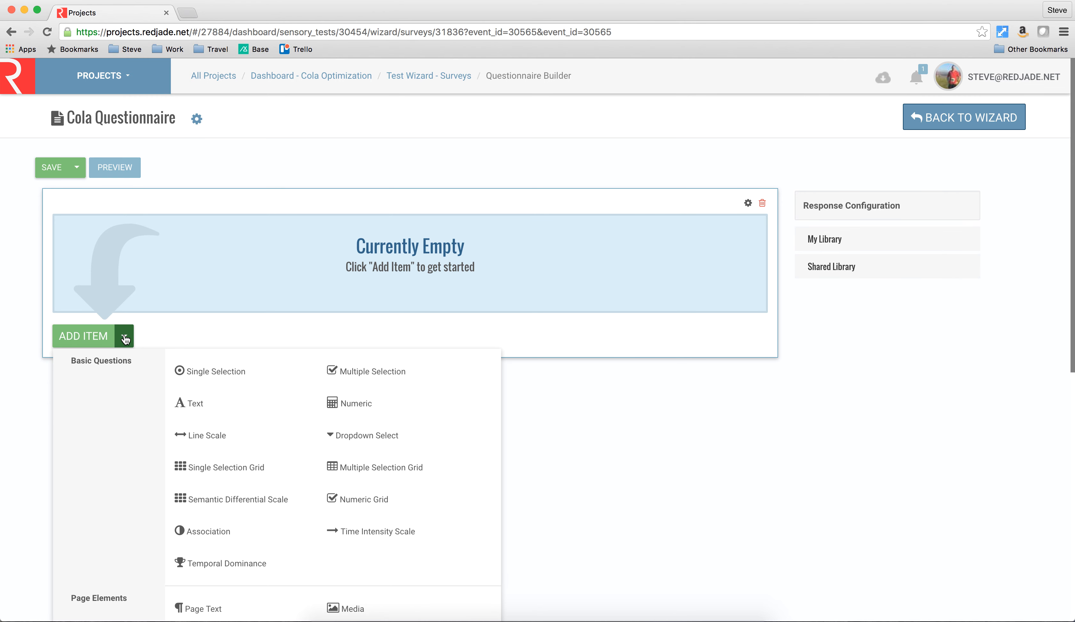
click(827, 241)
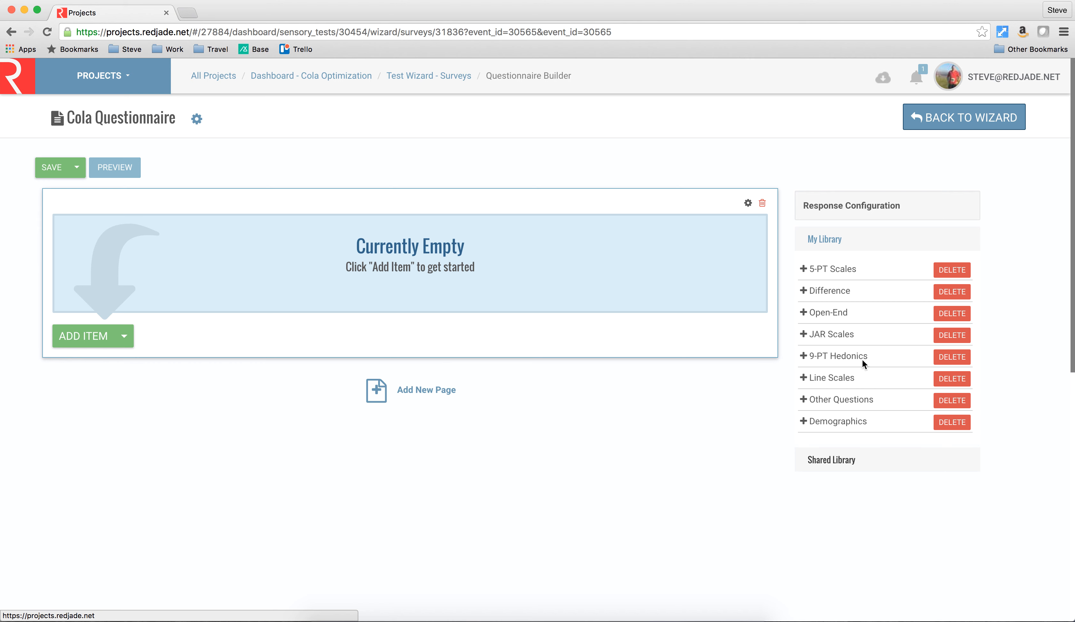
click(843, 459)
scroll(844, 455, down, 2)
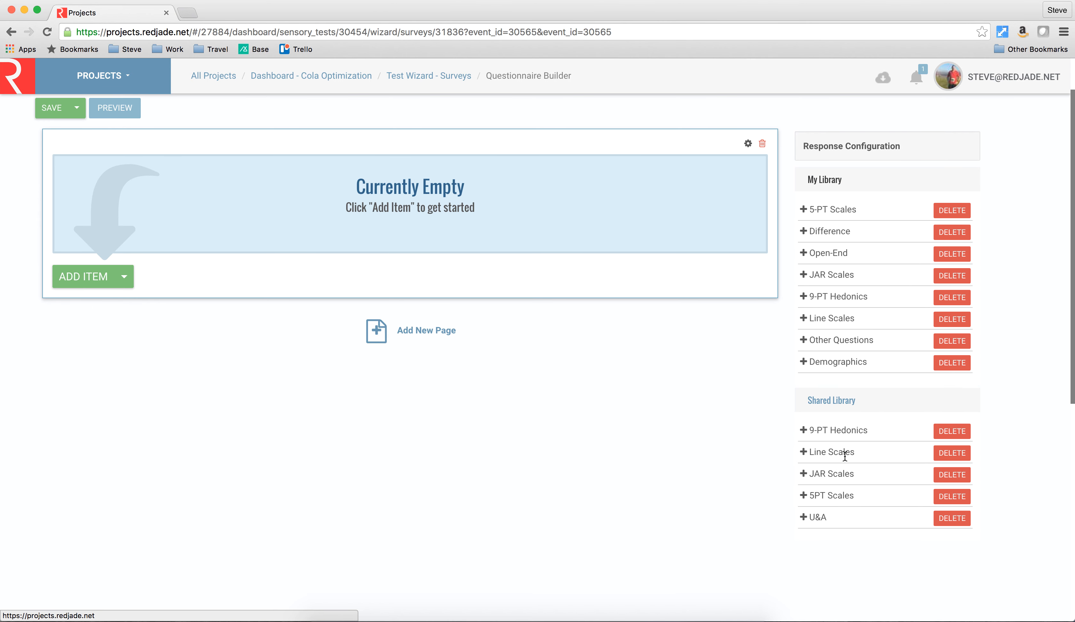
click(802, 427)
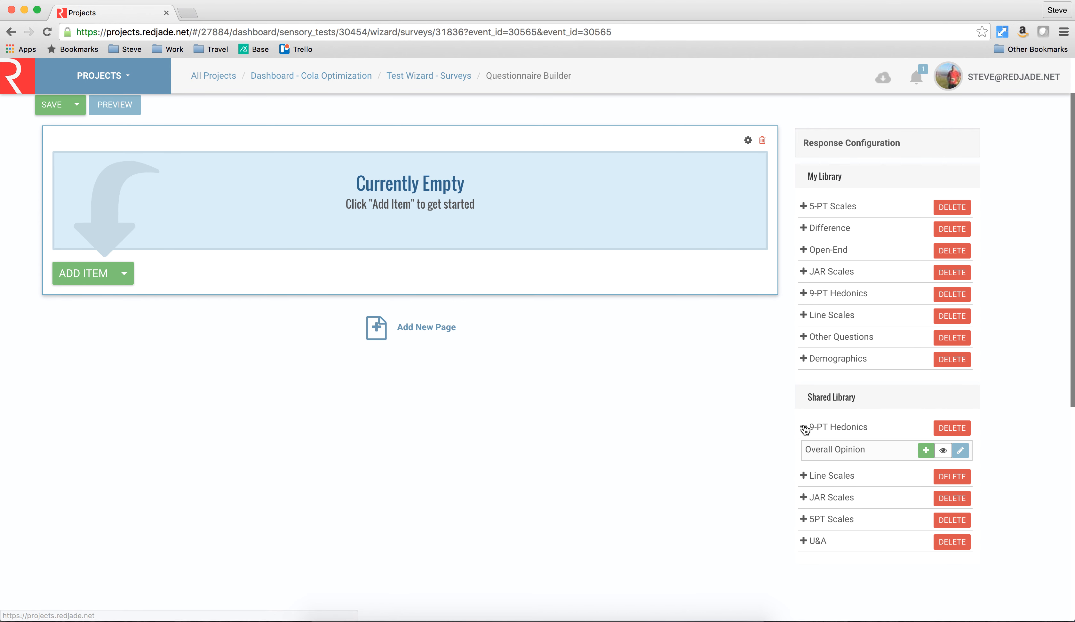
click(925, 452)
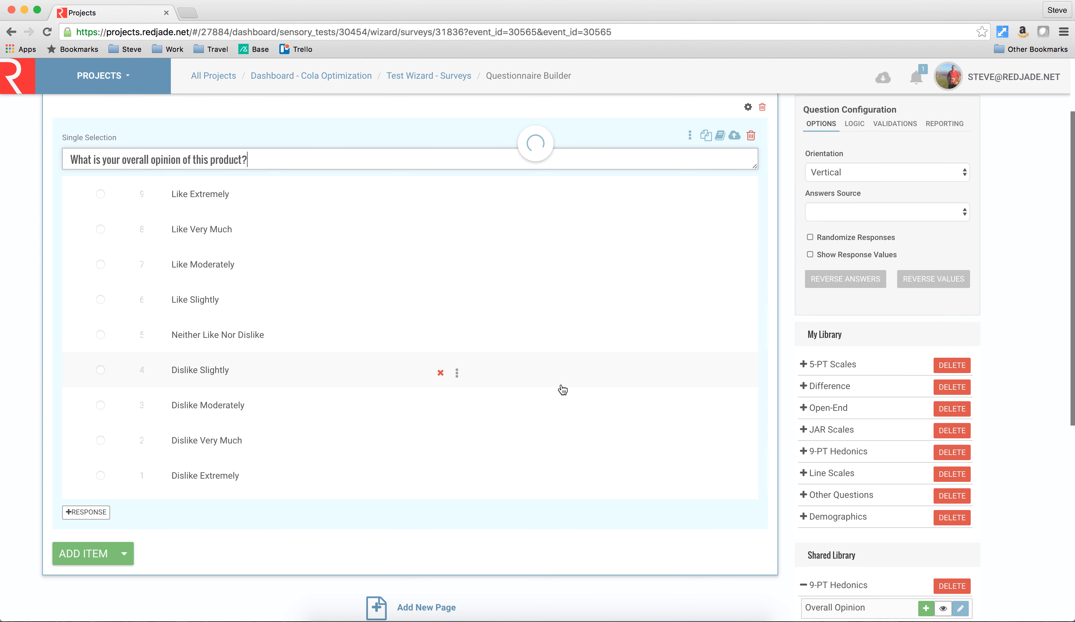
Step: Add a text question below the overall opinion question, worded "Why did you like this product?"
scroll(116, 453, down, 2)
scroll(118, 455, down, 2)
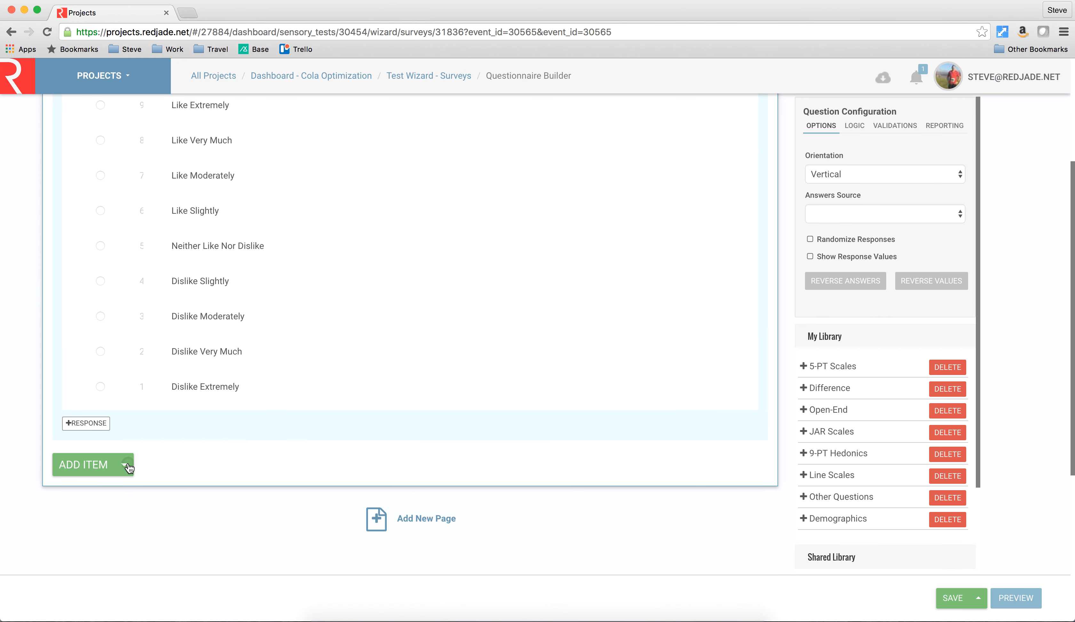
click(125, 465)
click(207, 537)
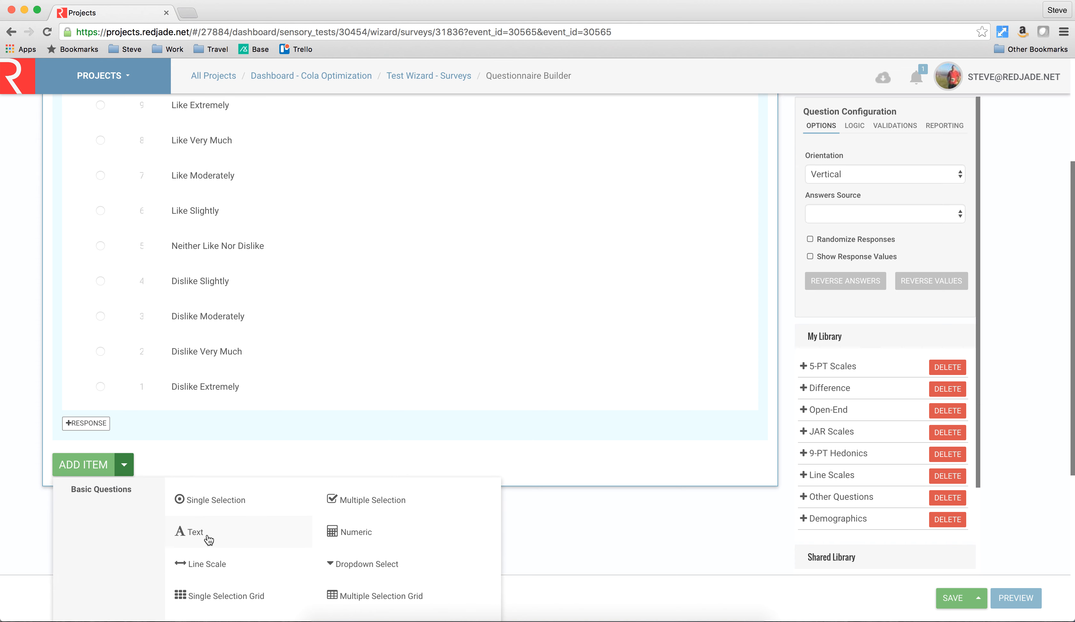
text(W)
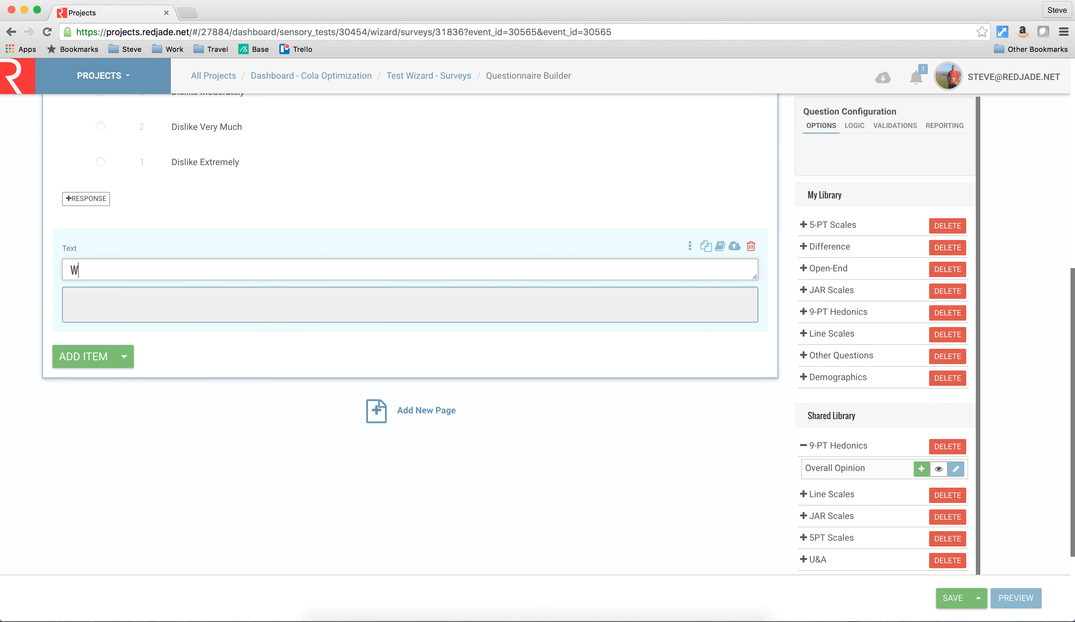
text(hy did you like this product)
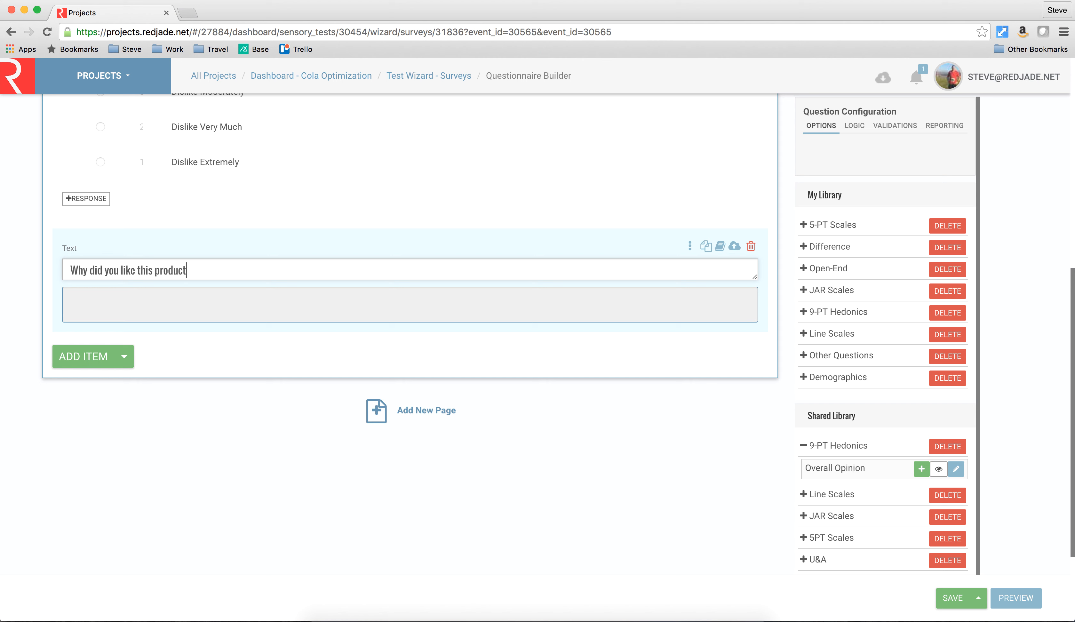
text(?)
Step: Add a question trigger to the text question: overall opinion is any of Like Extremely, Like Very Much, Like Moderately or Like Slightly
click(859, 132)
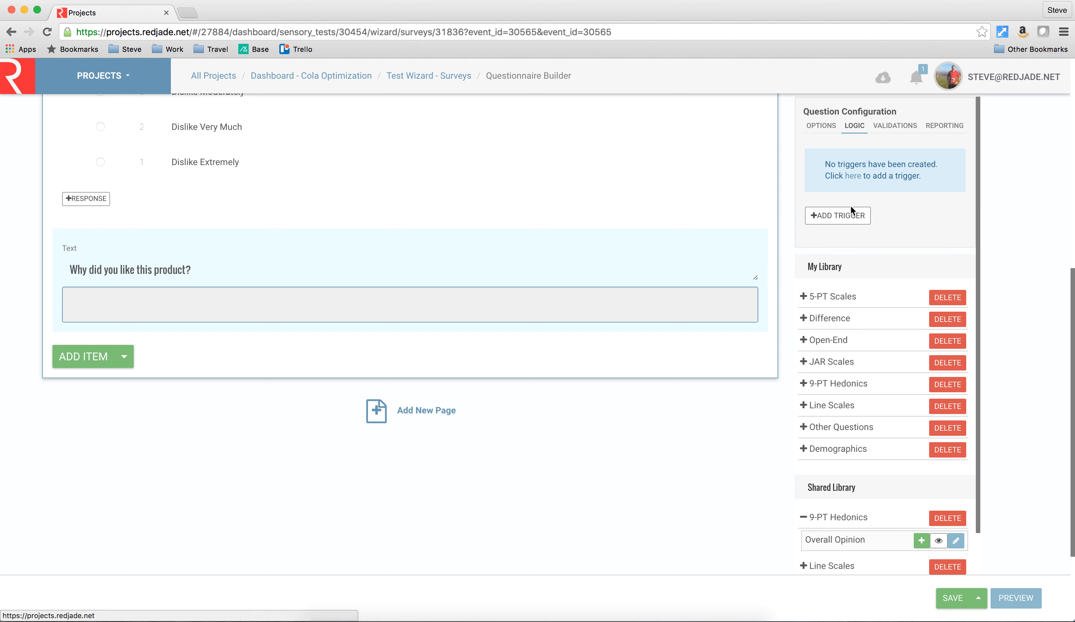
click(847, 216)
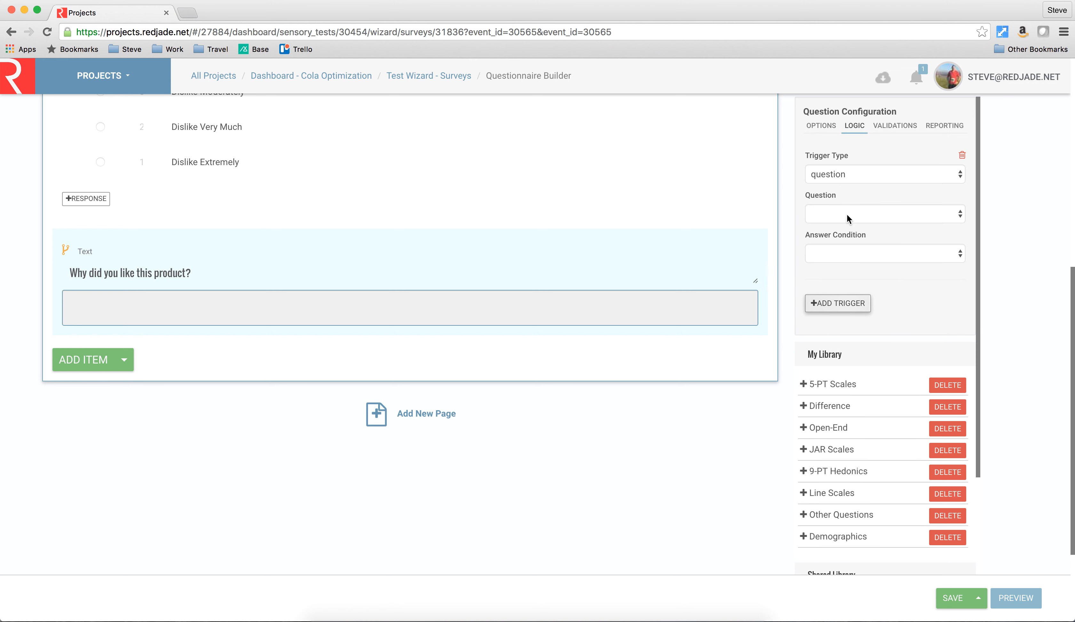
click(850, 175)
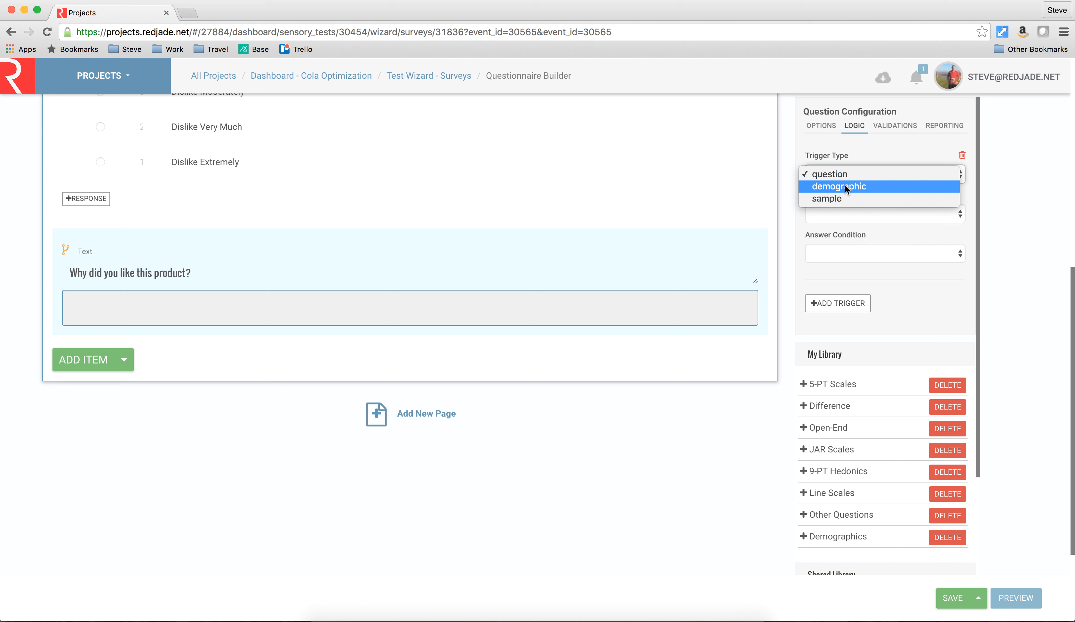
click(845, 179)
click(856, 211)
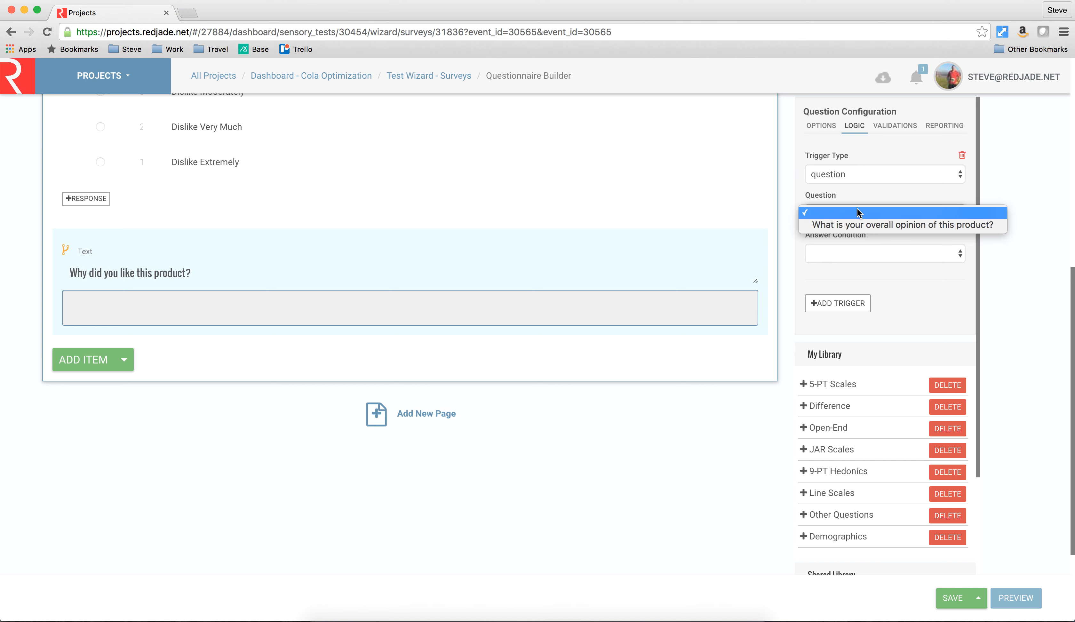
click(861, 229)
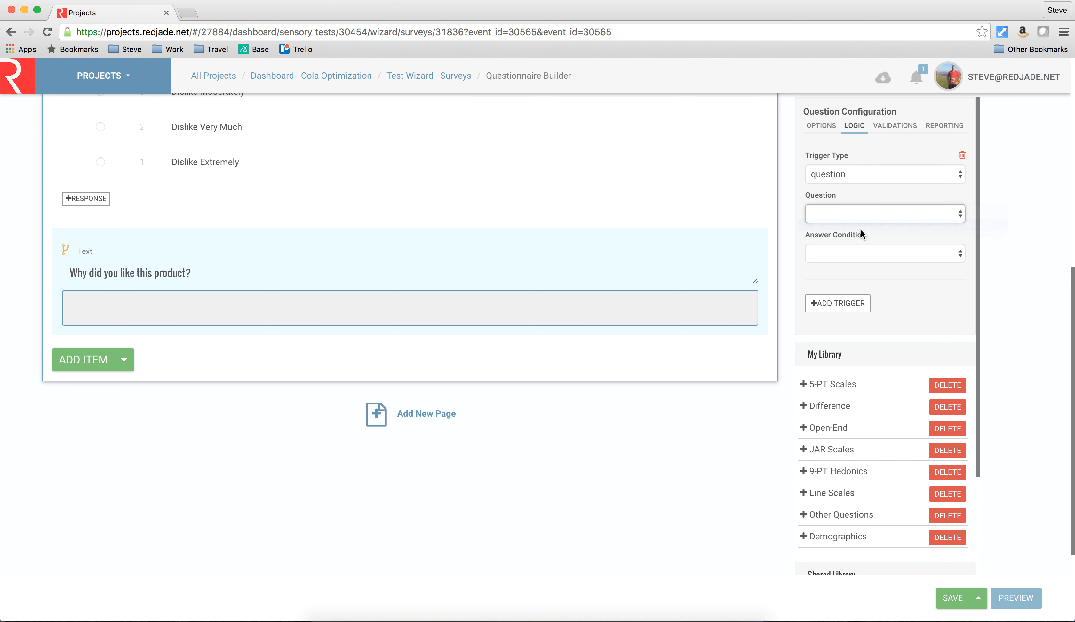
click(860, 256)
click(852, 287)
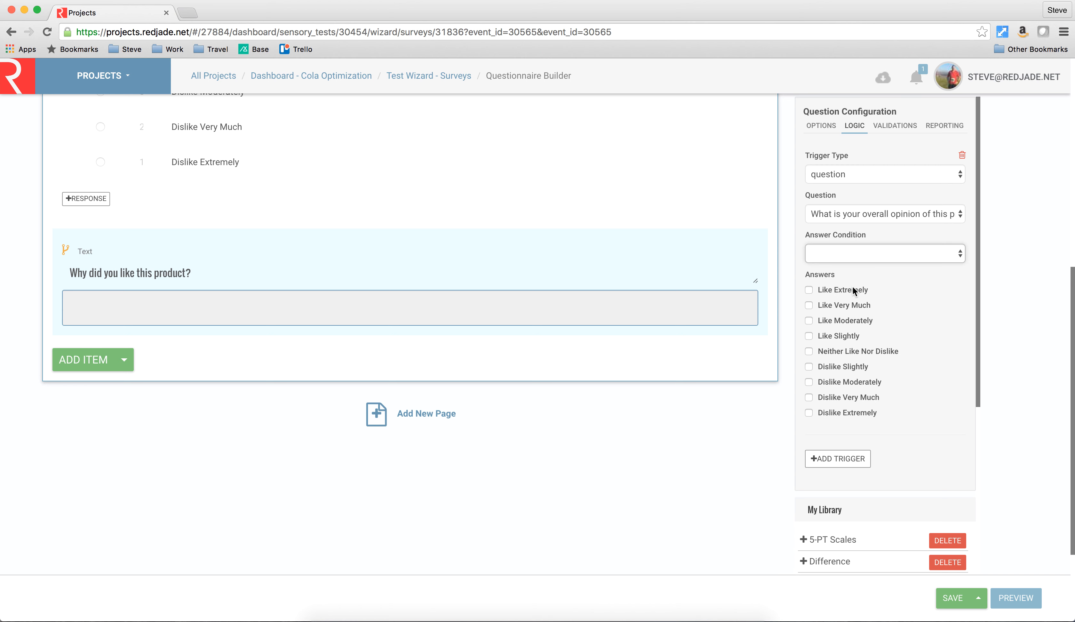
click(839, 290)
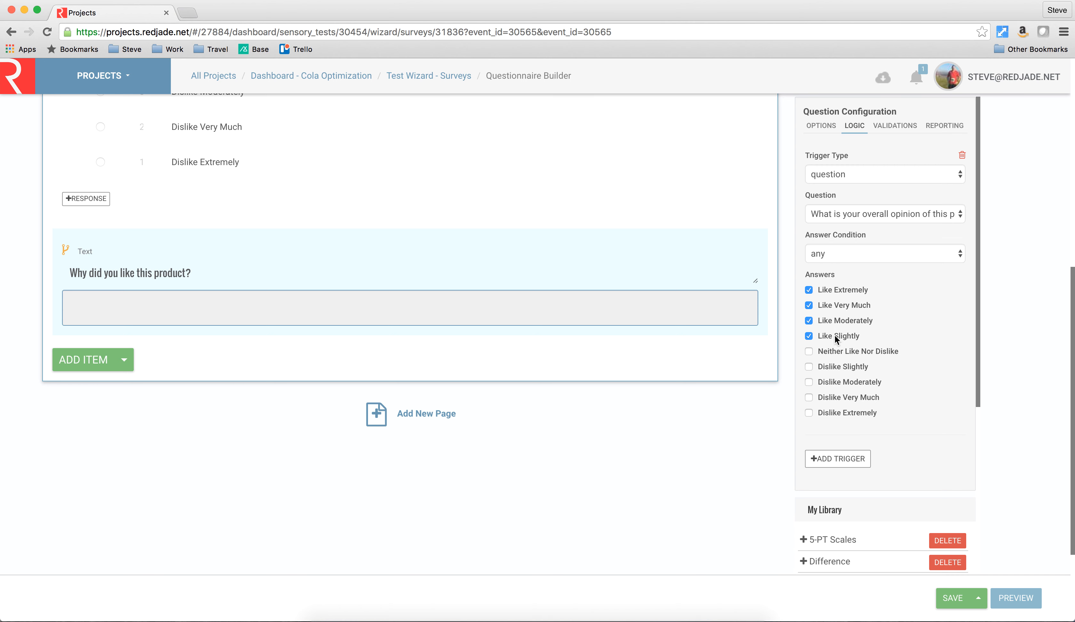
Step: Save the questionnaire and return to the test wizard
scroll(683, 332, up, 2)
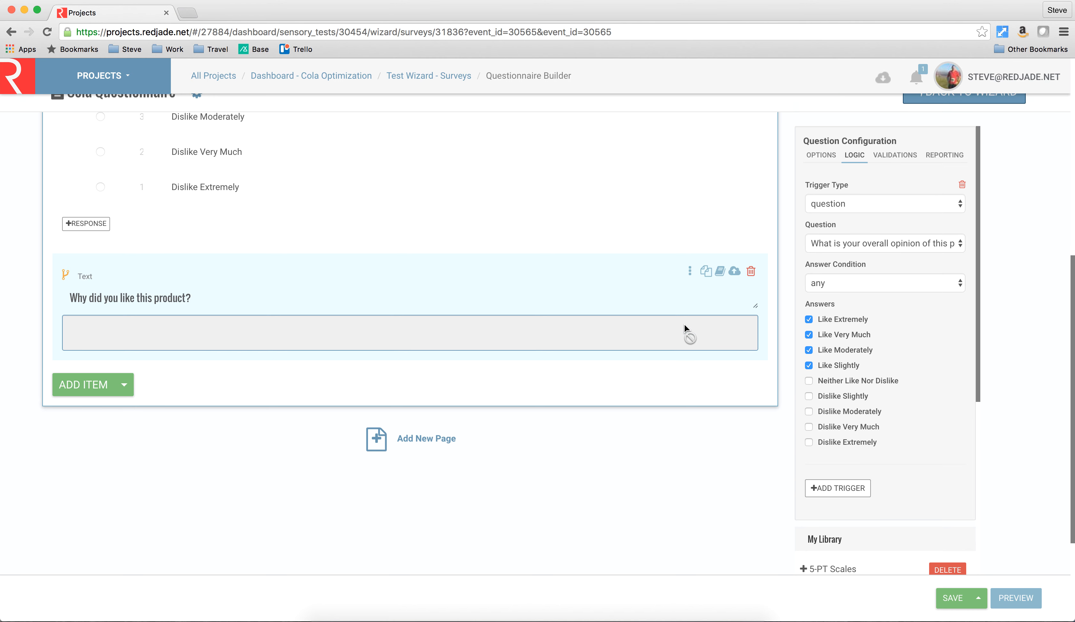
click(952, 597)
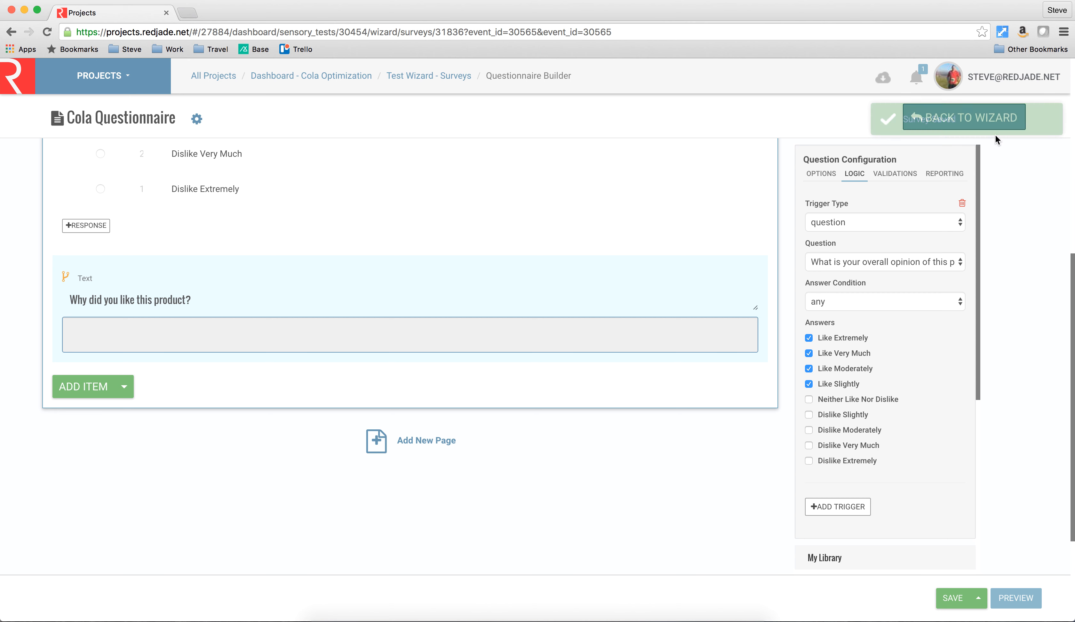
click(985, 122)
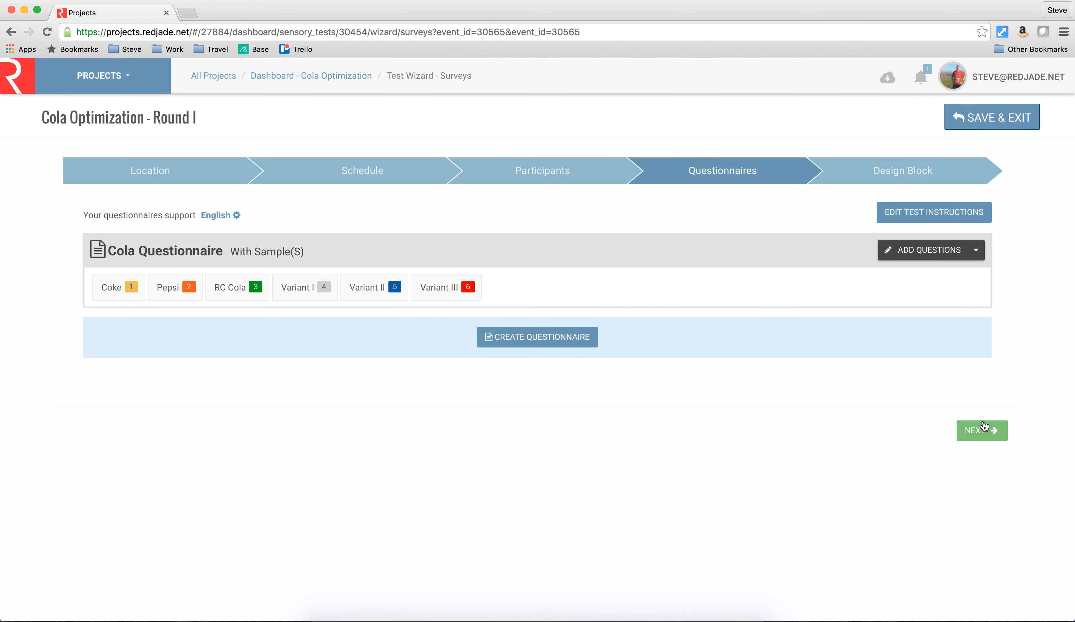
Step: Continue to the design block stage and submit a block design named Design with Cola Questionnaire included
click(984, 431)
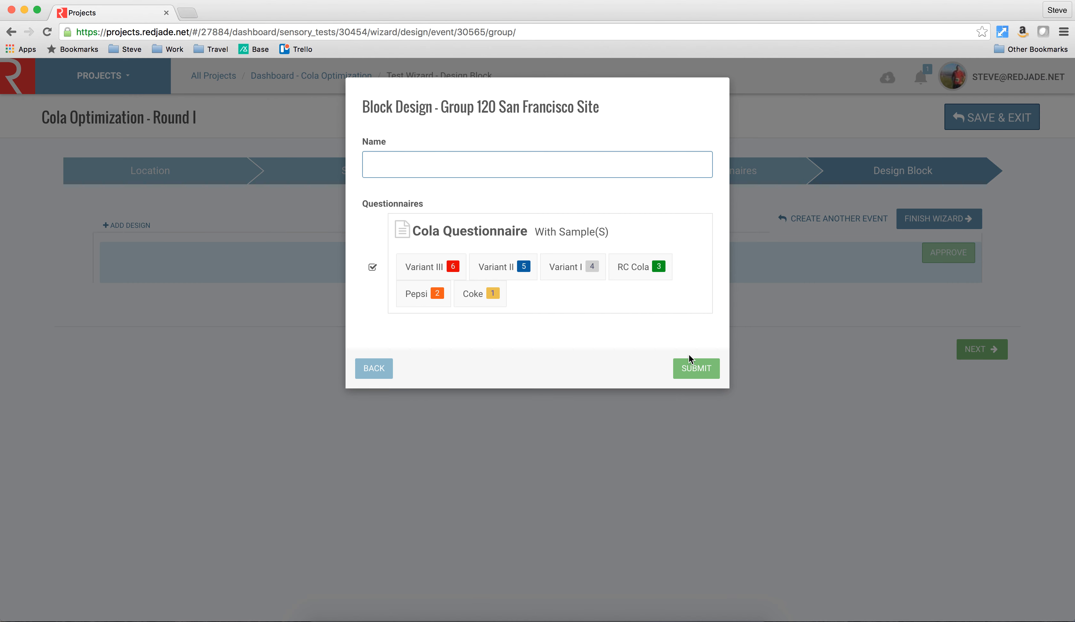
click(404, 163)
text(Des)
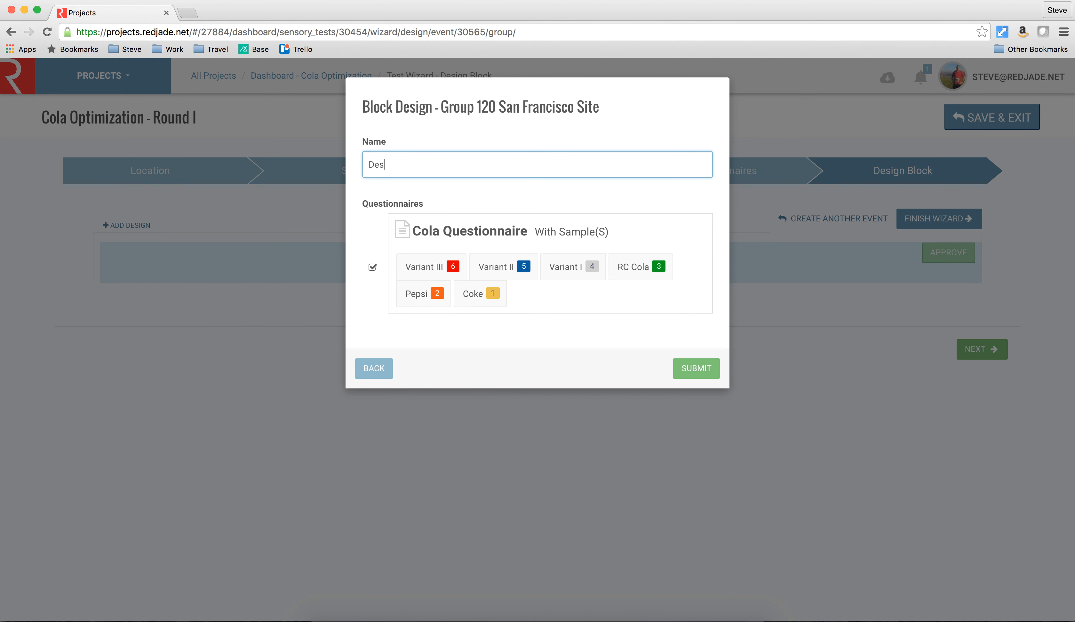
text(ign)
click(696, 368)
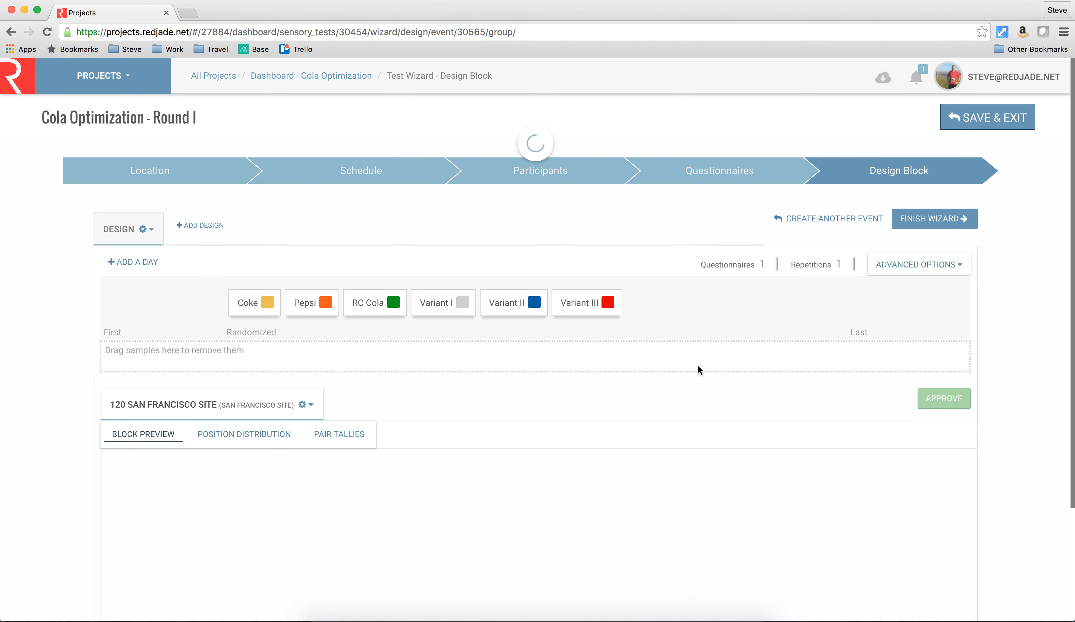
Step: Review the block preview of sample serving orders and open the position distribution for the San Francisco Site group
scroll(697, 365, down, 1)
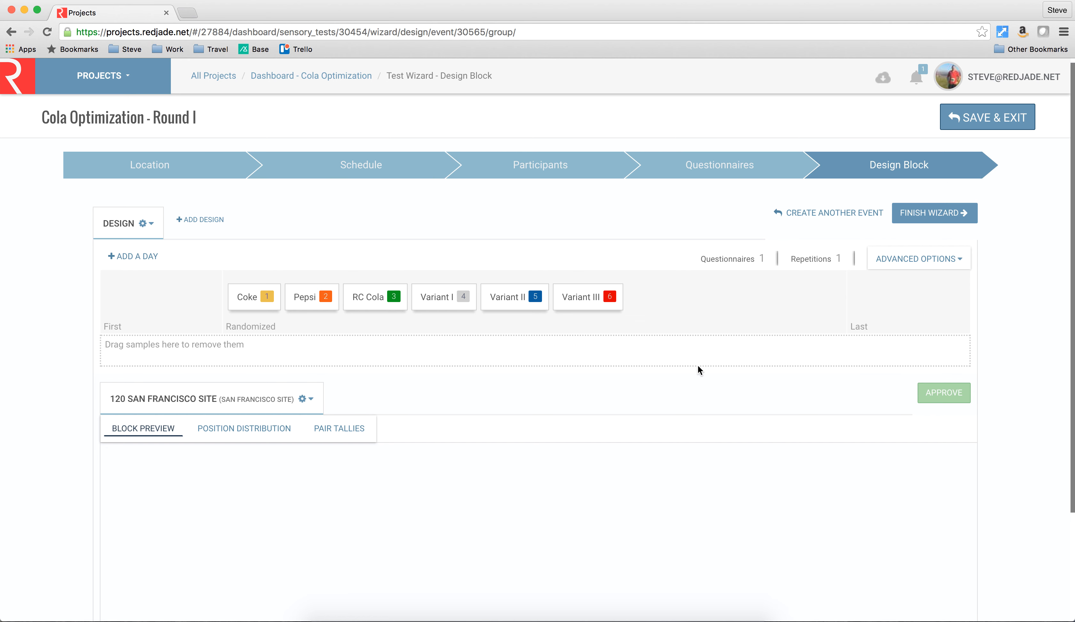
scroll(698, 367, down, 1)
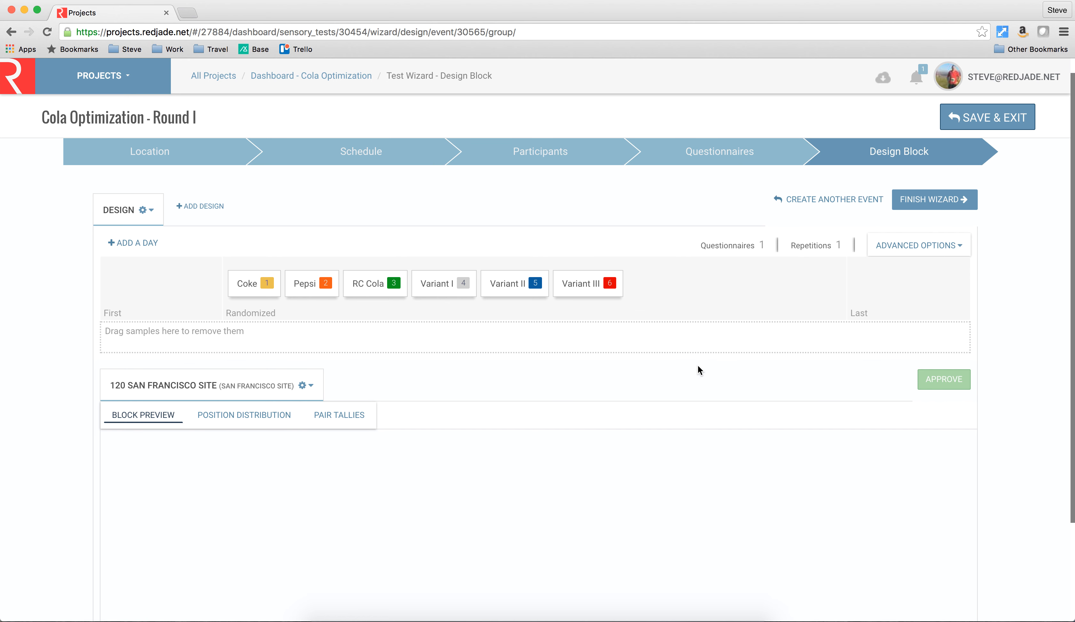
scroll(696, 365, down, 2)
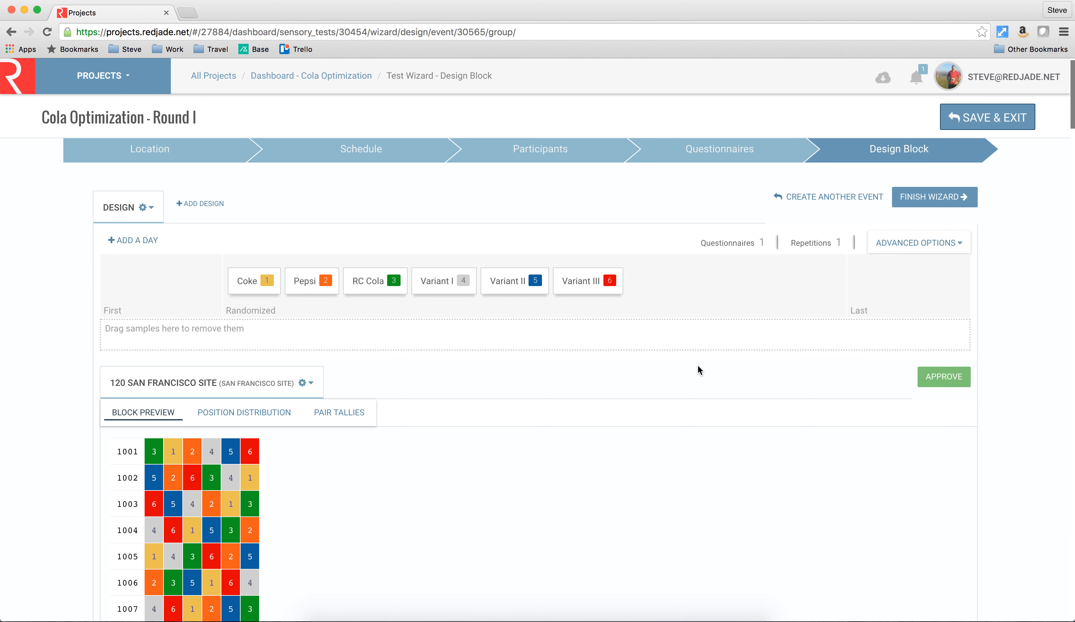
scroll(697, 369, down, 3)
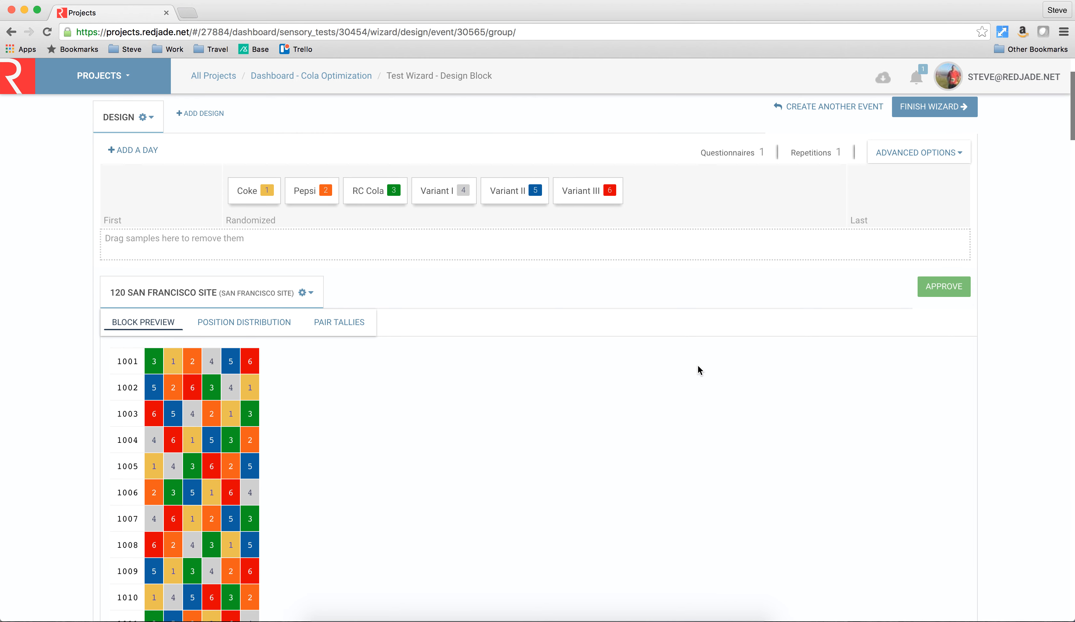
click(250, 322)
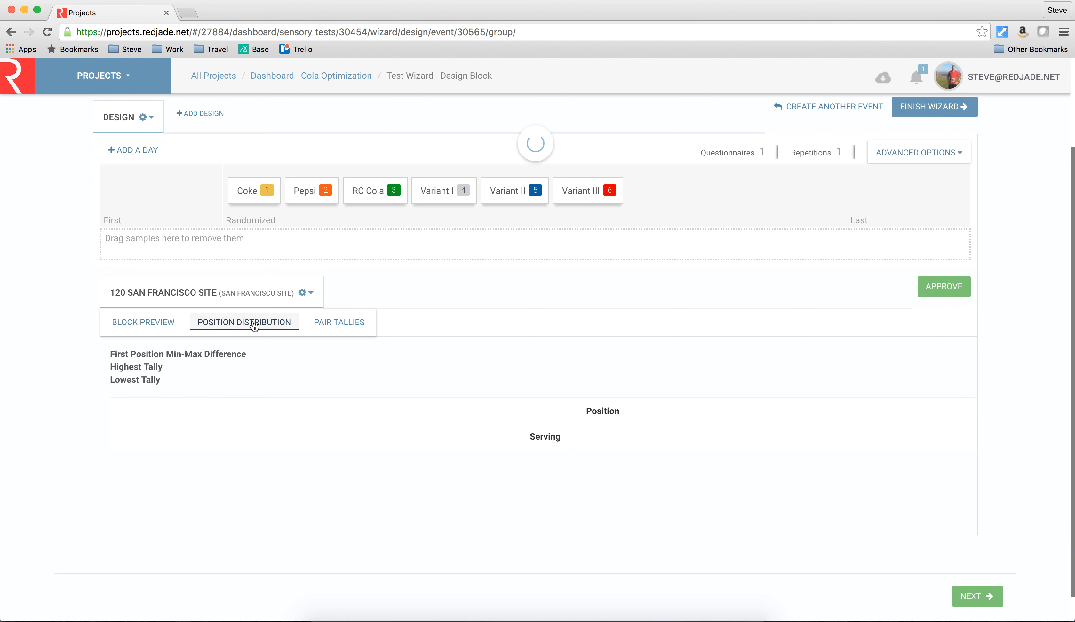
Step: Examine the San Francisco Site group's position distribution and pair tallies, then return to its block preview
scroll(418, 405, down, 5)
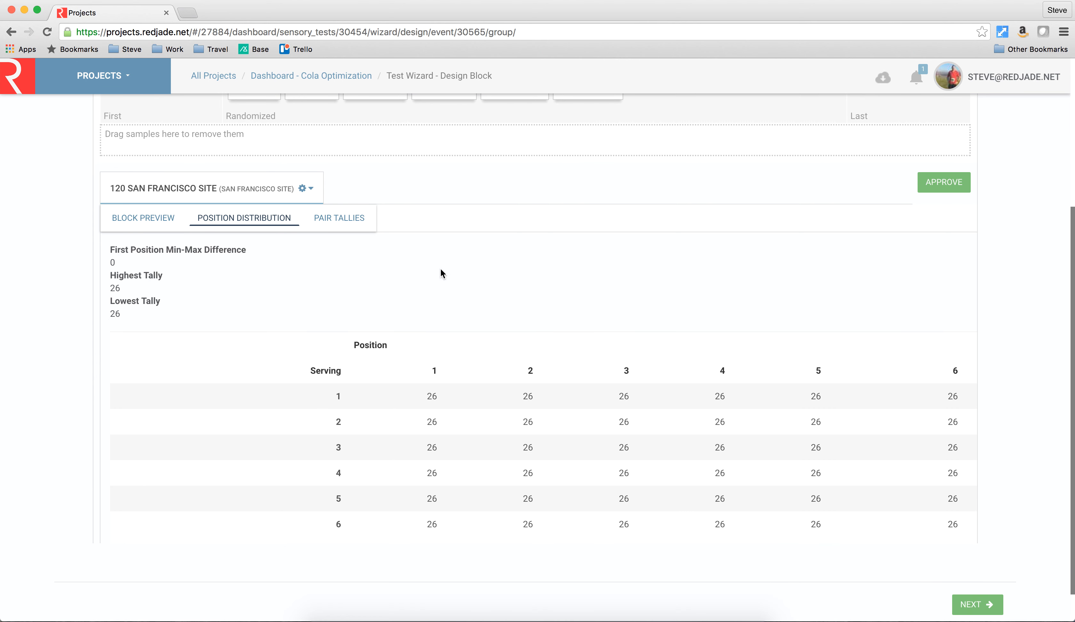
click(342, 219)
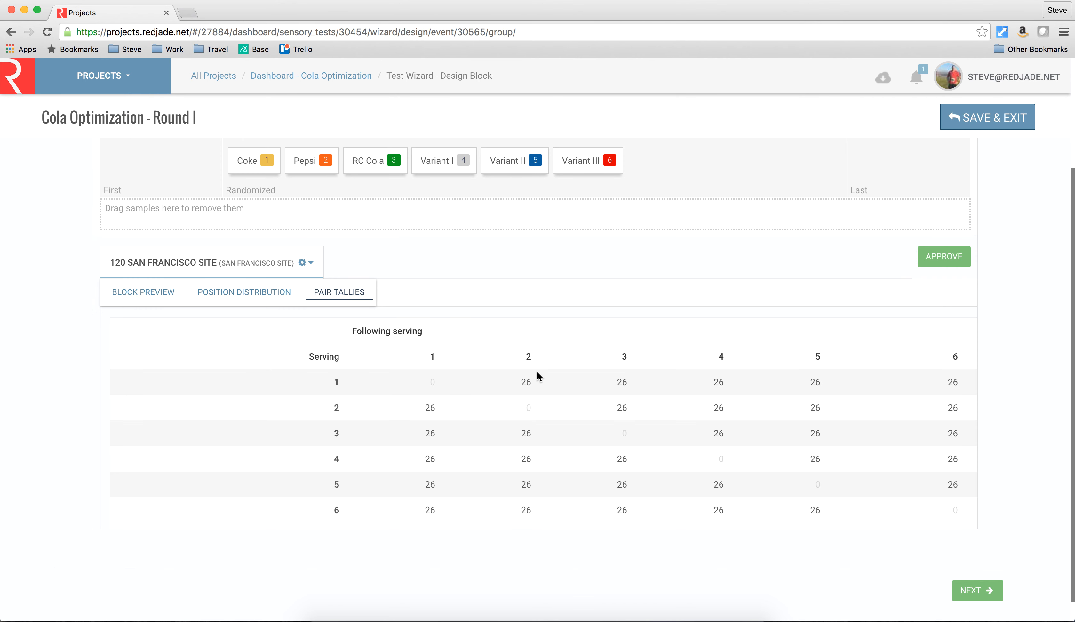
mouse_move(541, 372)
click(136, 291)
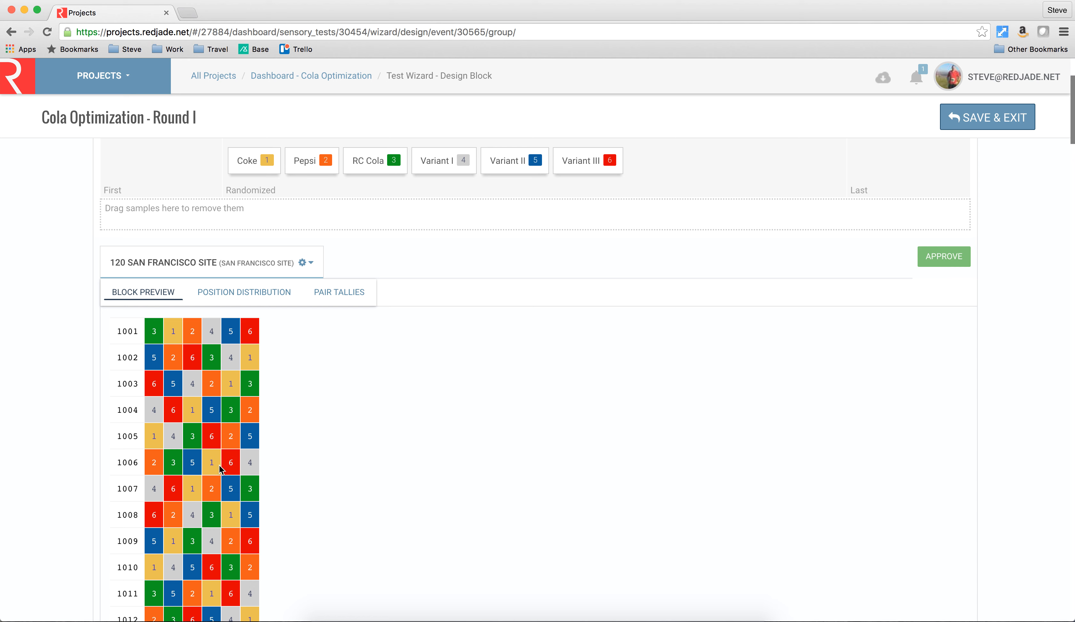
Step: Group Coke and Pepsi in the randomized samples and link RC Cola to that group
scroll(380, 395, up, 3)
click(256, 227)
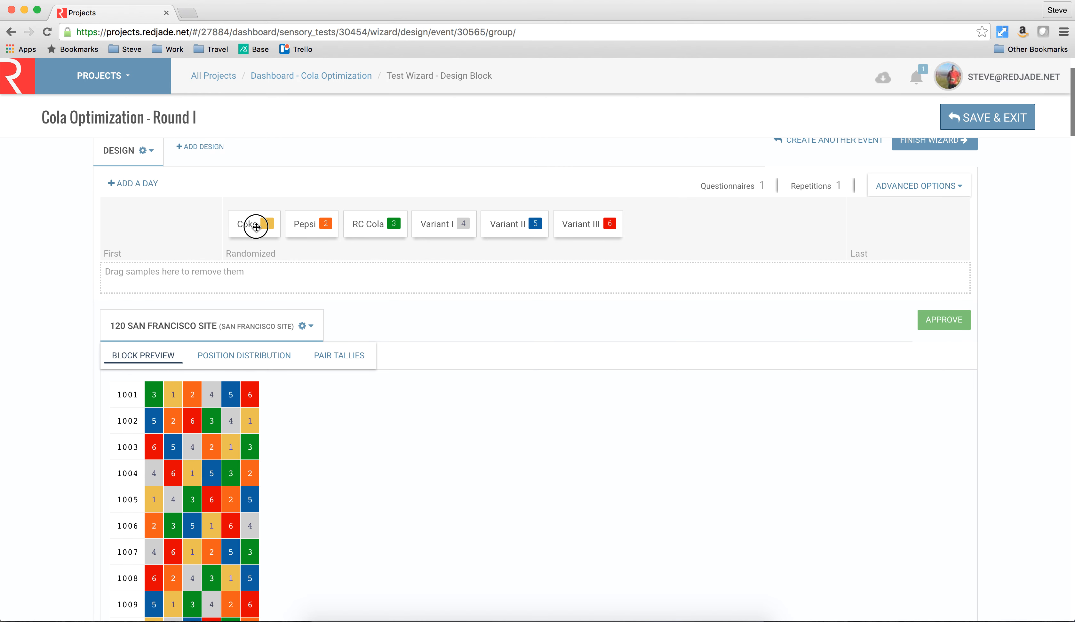
drag(256, 227, 318, 227)
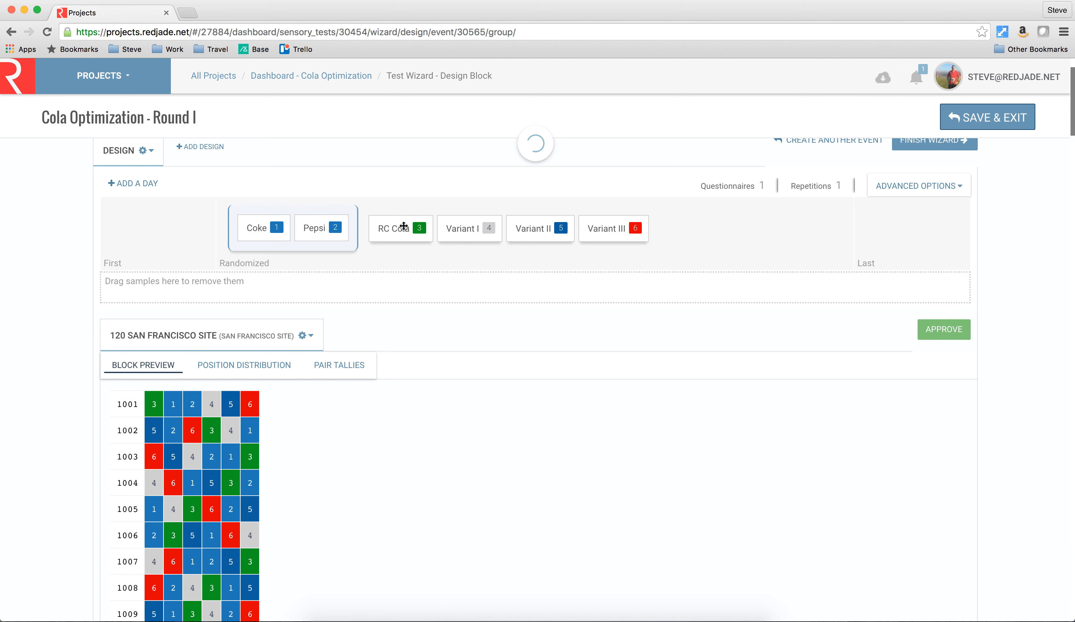
drag(398, 225, 354, 229)
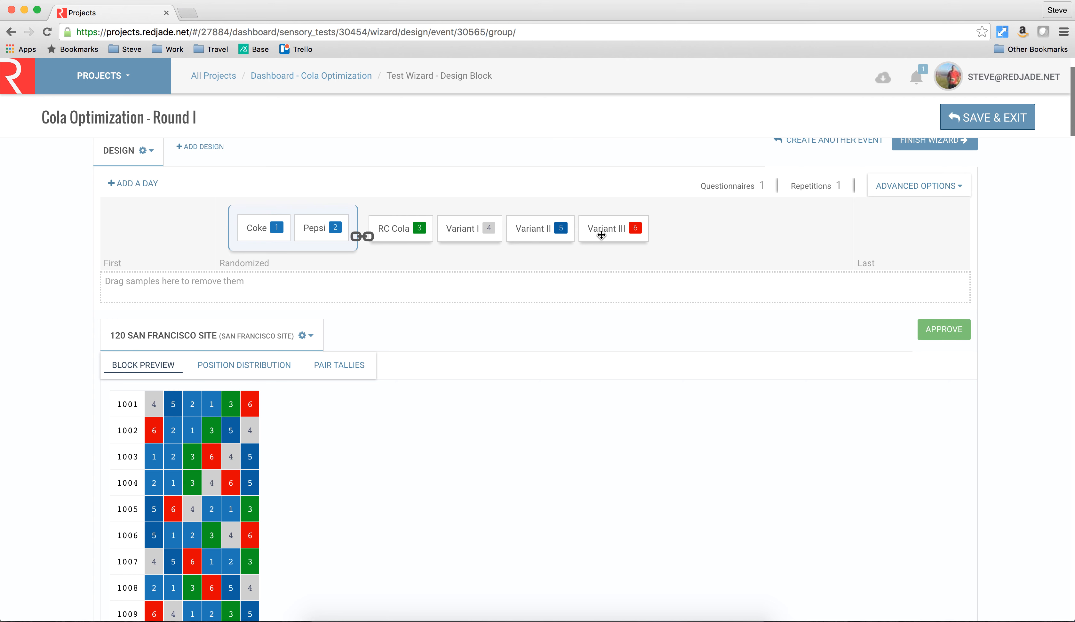
Step: Fix Variant III in the First serving position and approve the block design
drag(601, 235, 175, 233)
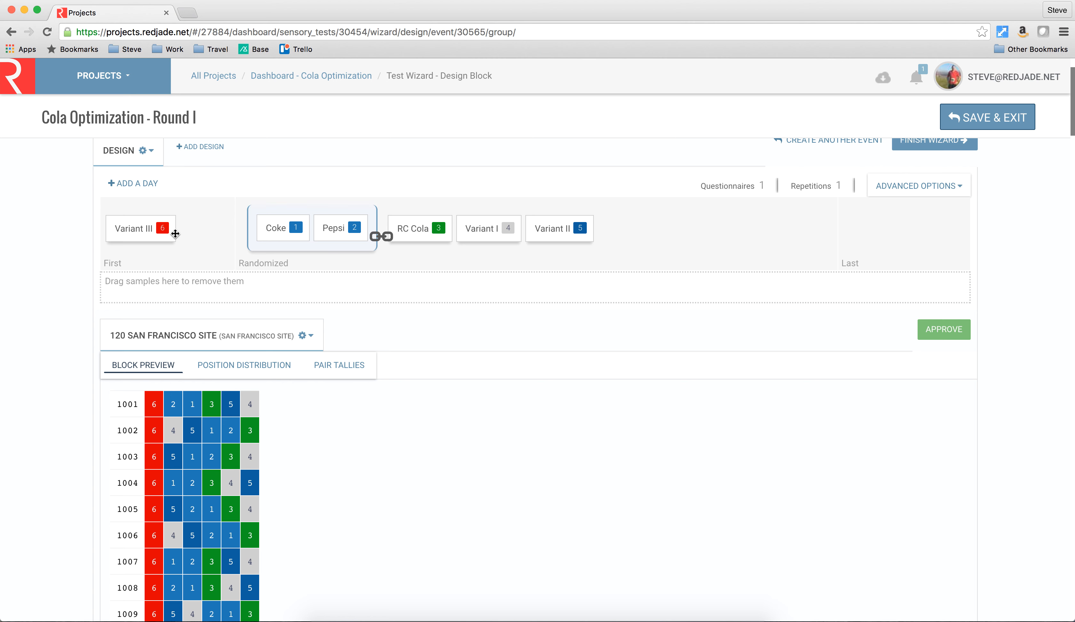
scroll(520, 366, up, 2)
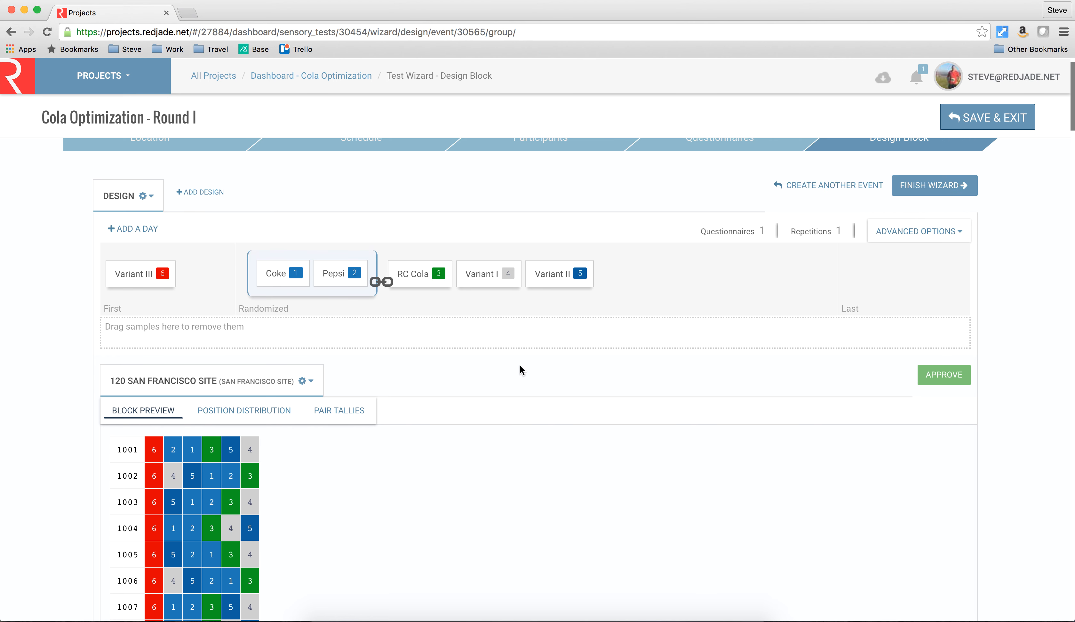
scroll(520, 365, up, 2)
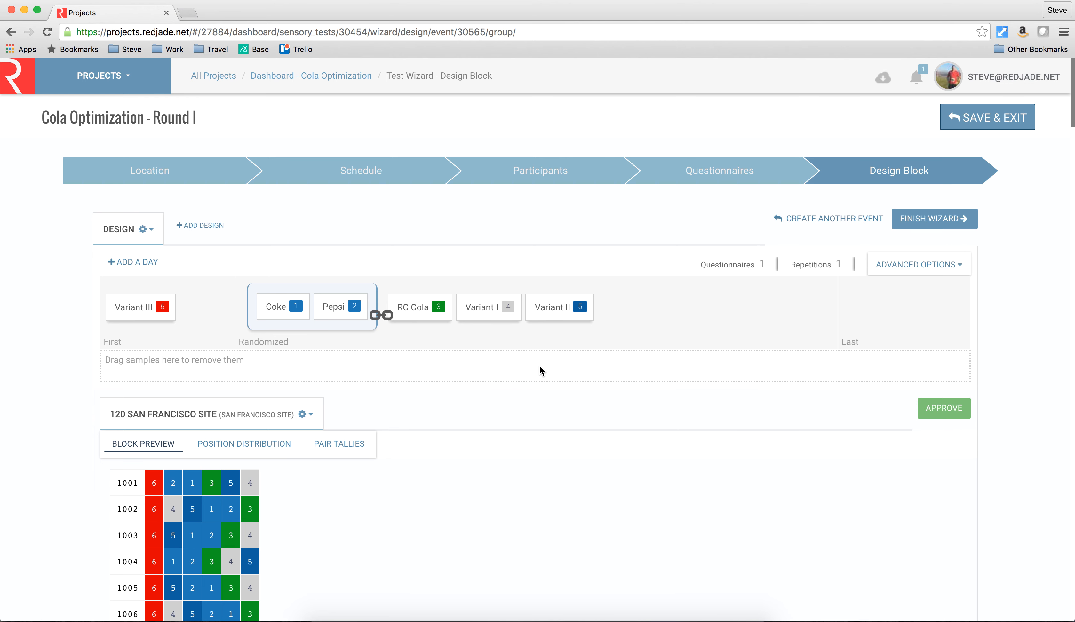
click(942, 408)
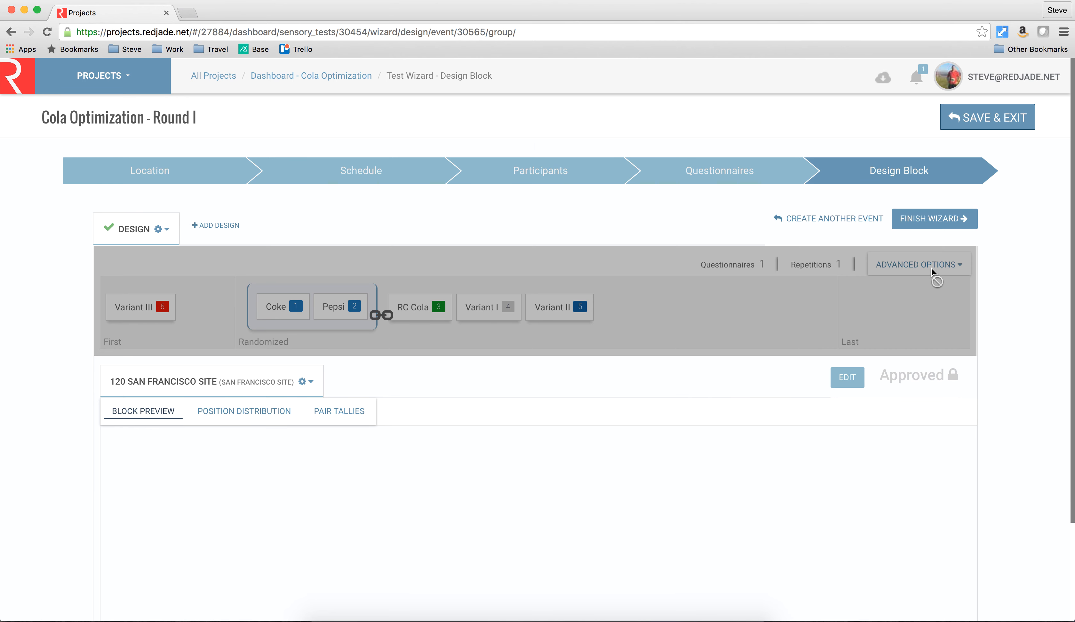
Step: Finish the test wizard and launch the Round I test to begin data collection
click(951, 220)
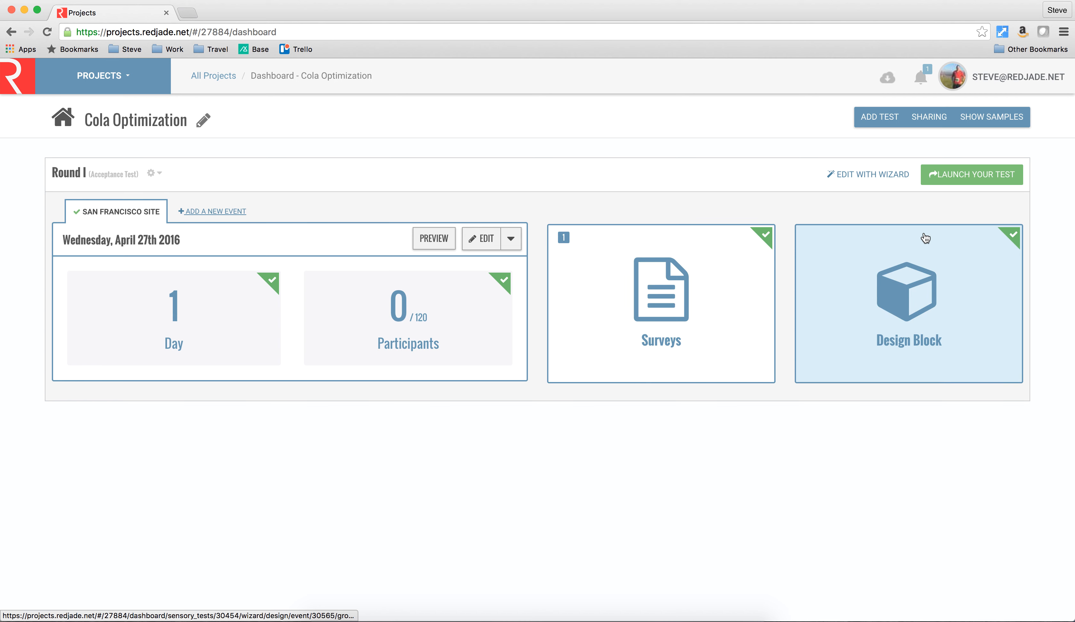
click(972, 174)
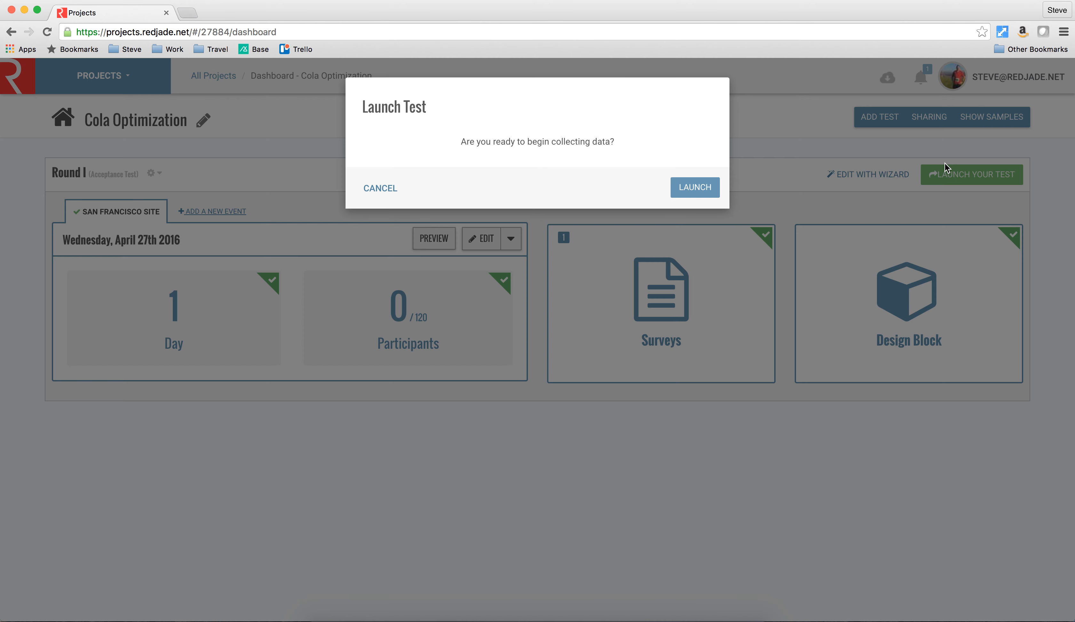
click(695, 187)
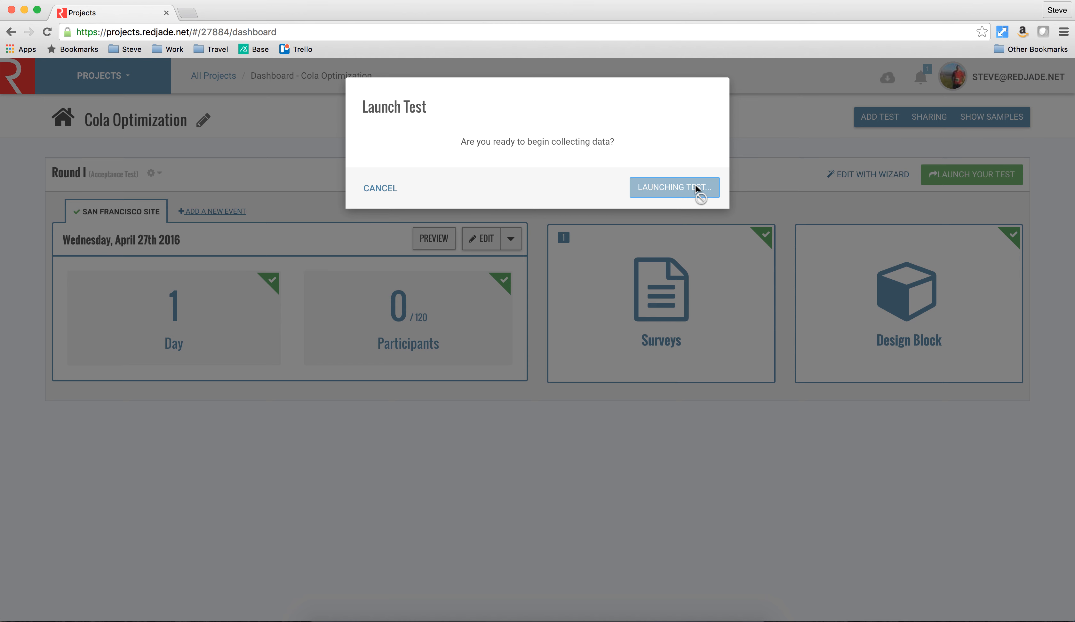